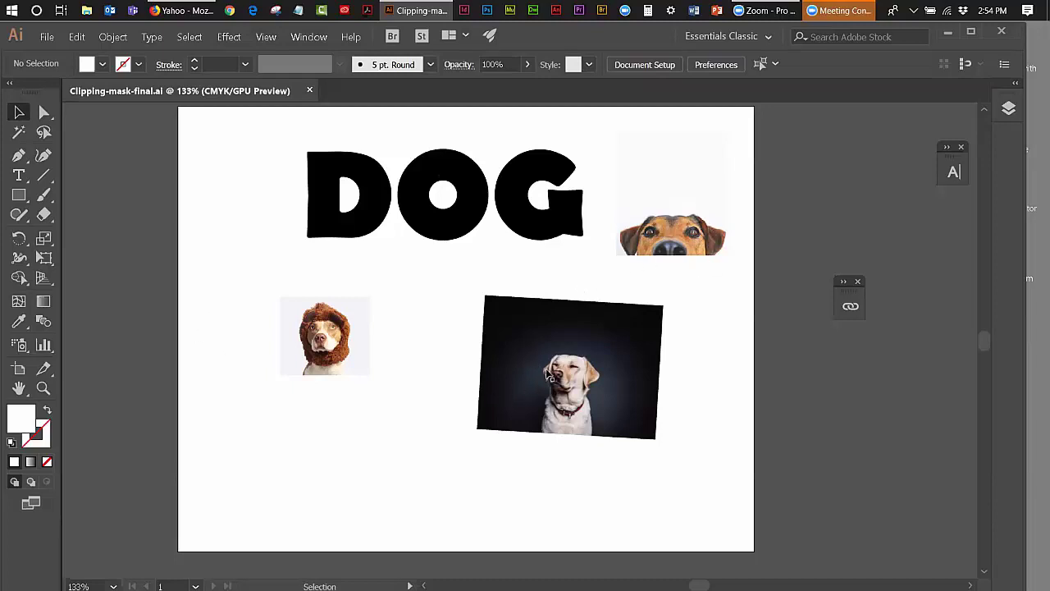
- Try a different Berlin Sans FB style on the letter O in DOG, and undo the change
click(383, 232)
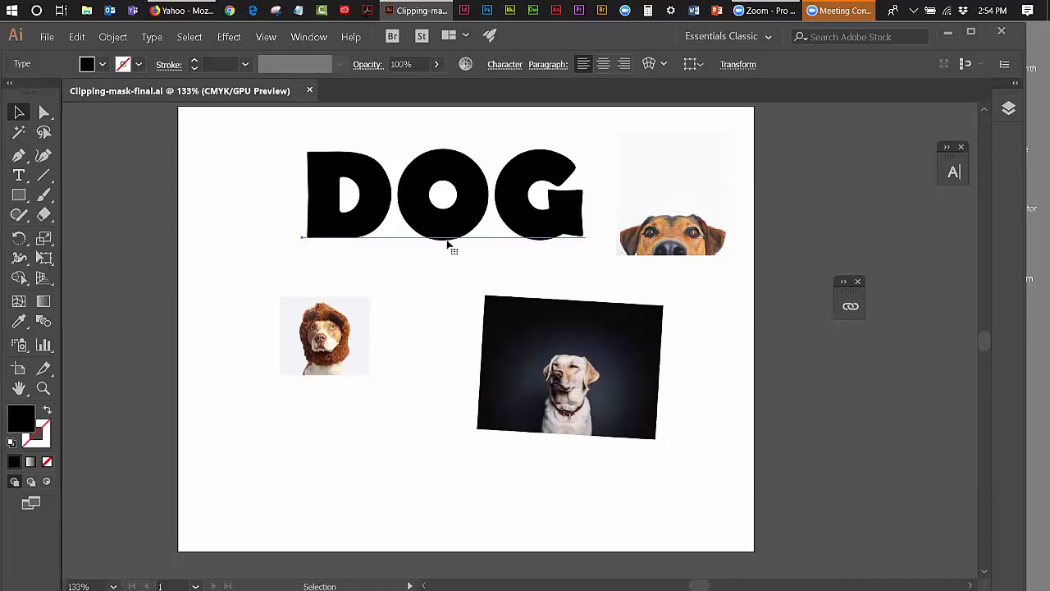
double_click(512, 233)
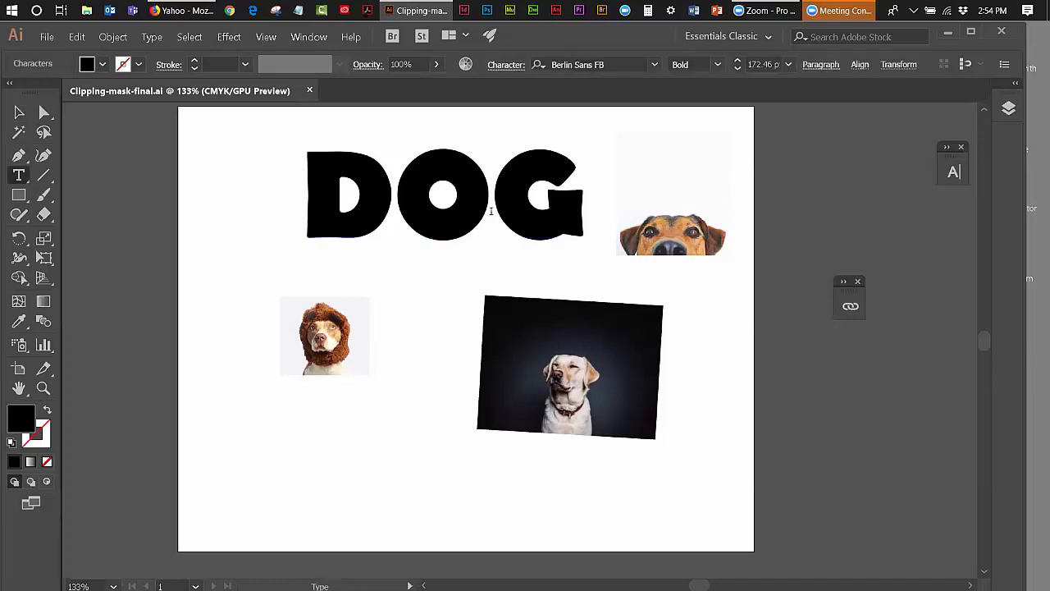
key(shift+Left)
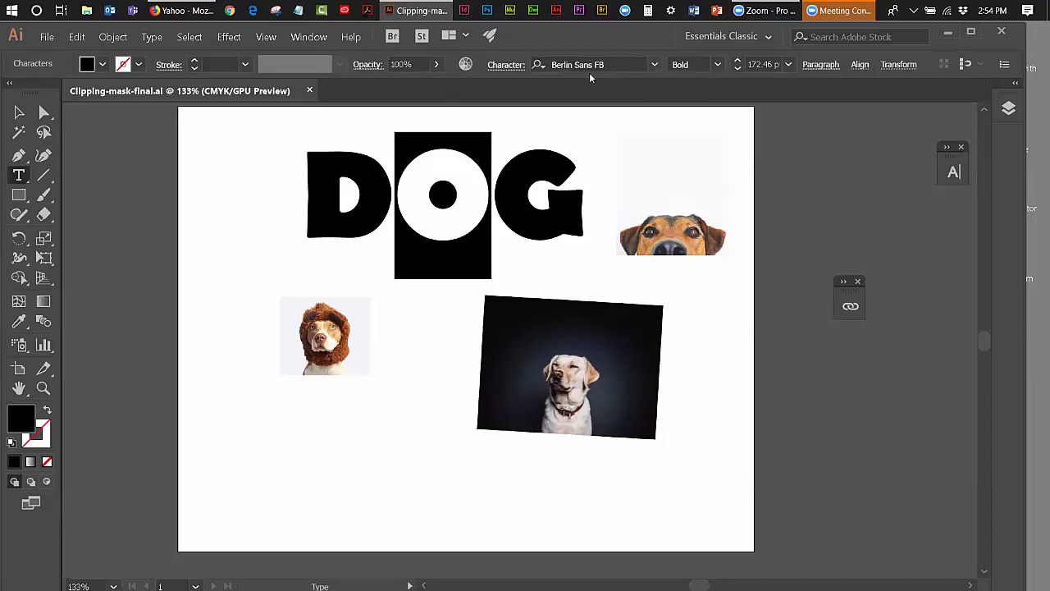
click(655, 67)
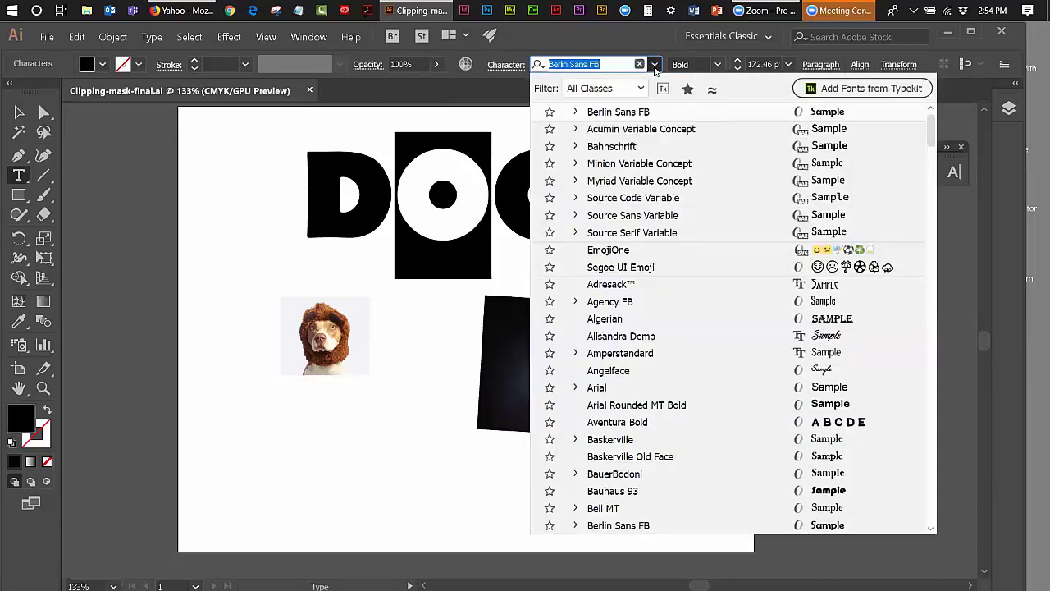
click(625, 124)
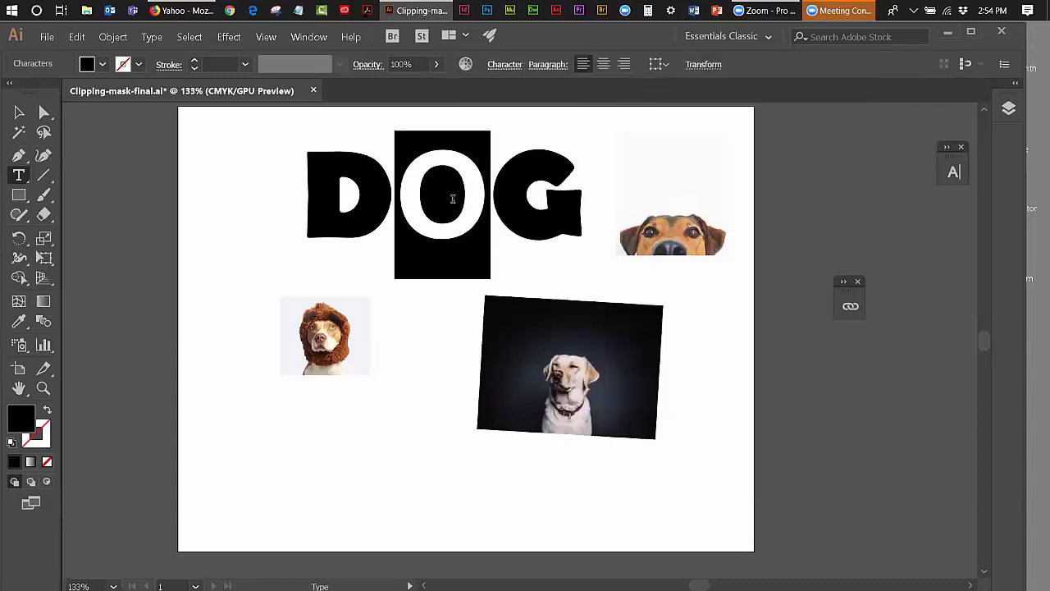
click(73, 37)
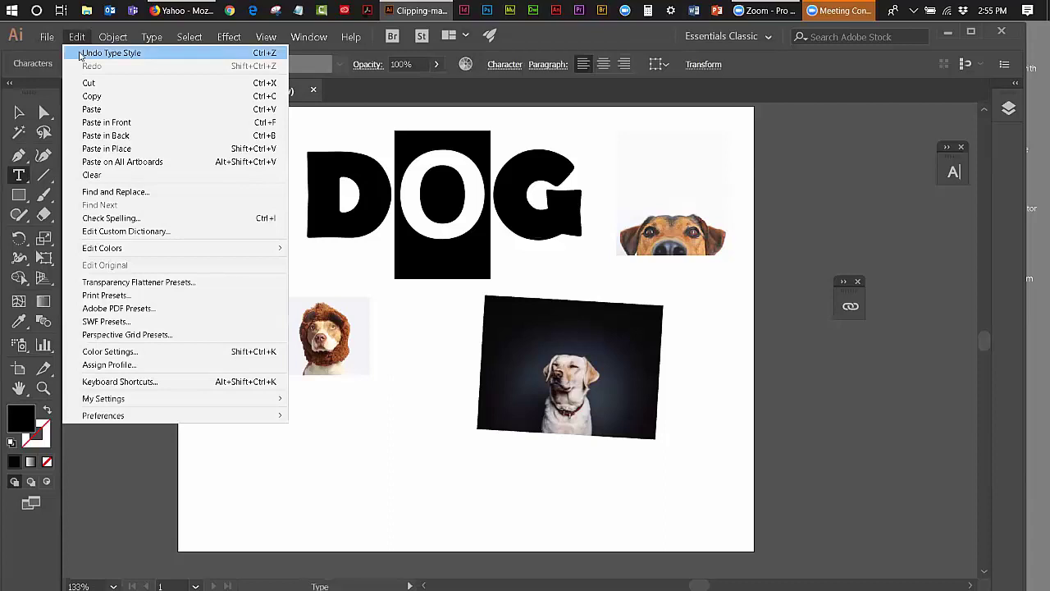
click(79, 54)
- Convert the DOG text object to outlines
key(Escape)
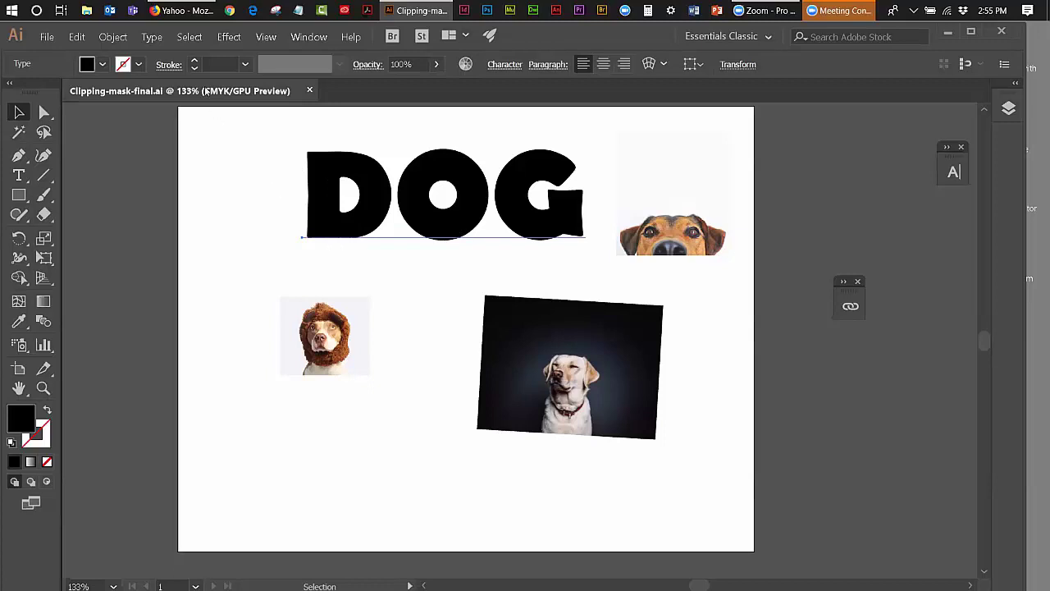
click(147, 38)
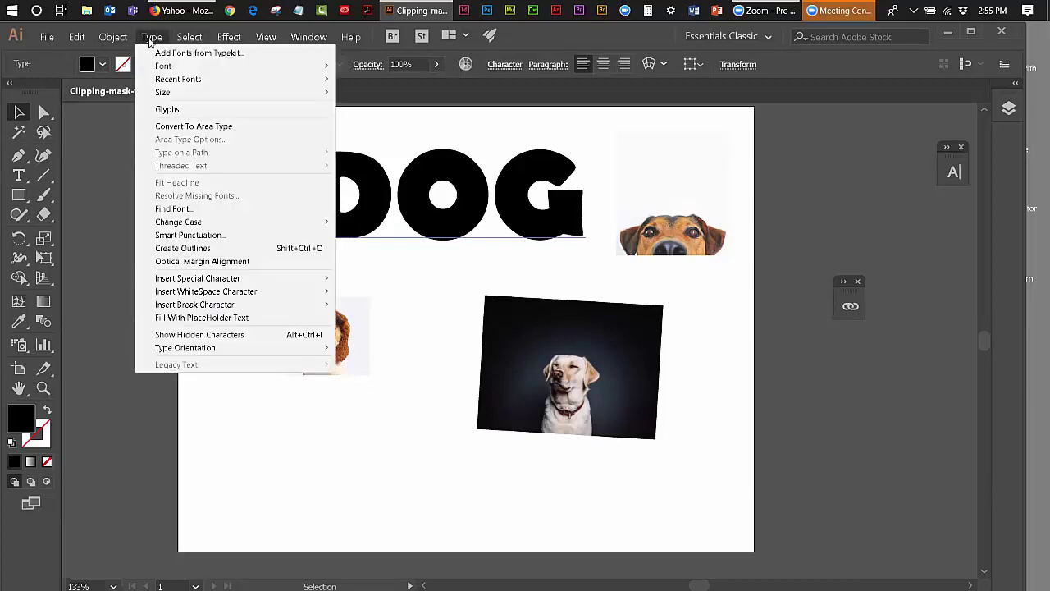
click(201, 248)
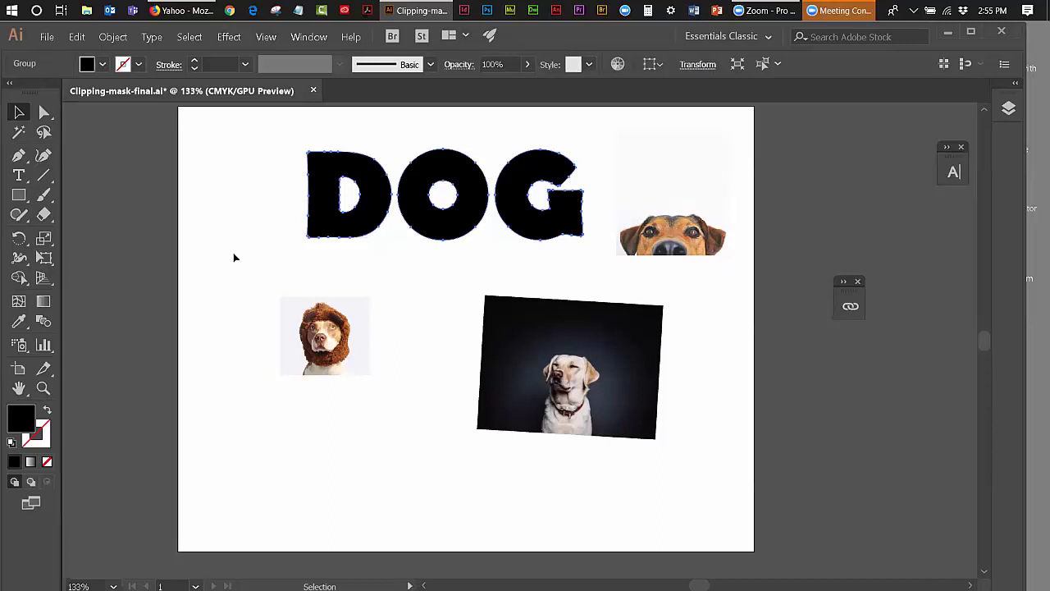
- Draw a small black rectangle beside the letter D, and delete it
key(m)
drag(216, 201, 268, 277)
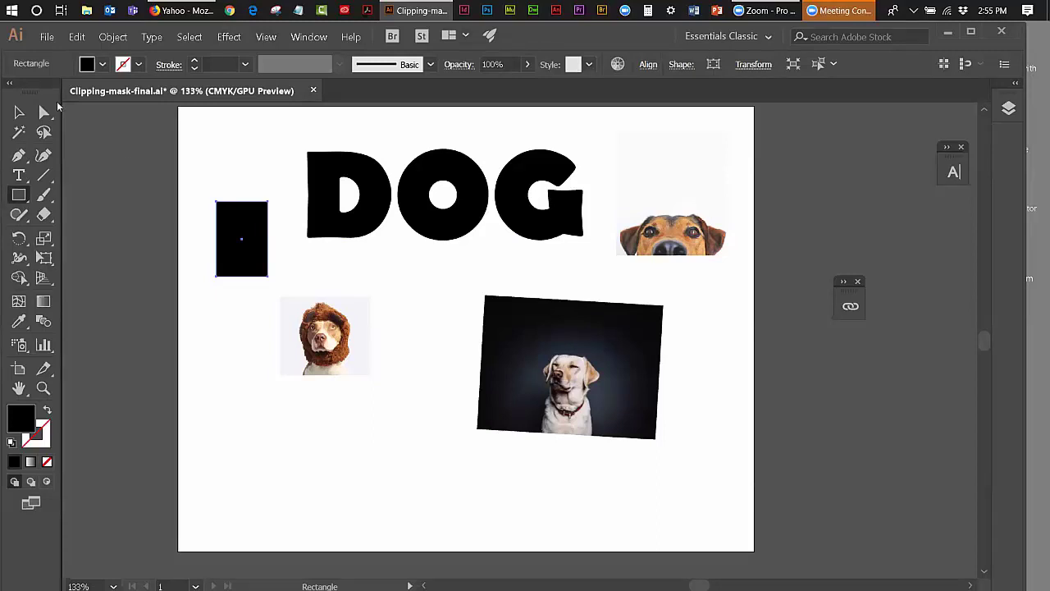
click(19, 113)
key(Delete)
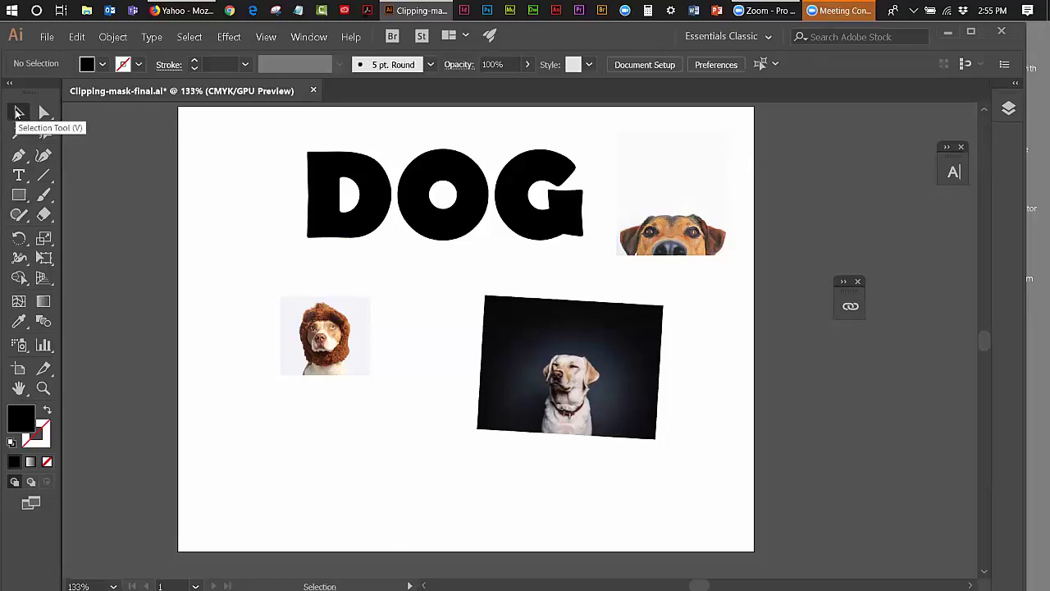
- Ungroup the outlined DOG lettering into separate letters and clear the selection
click(321, 206)
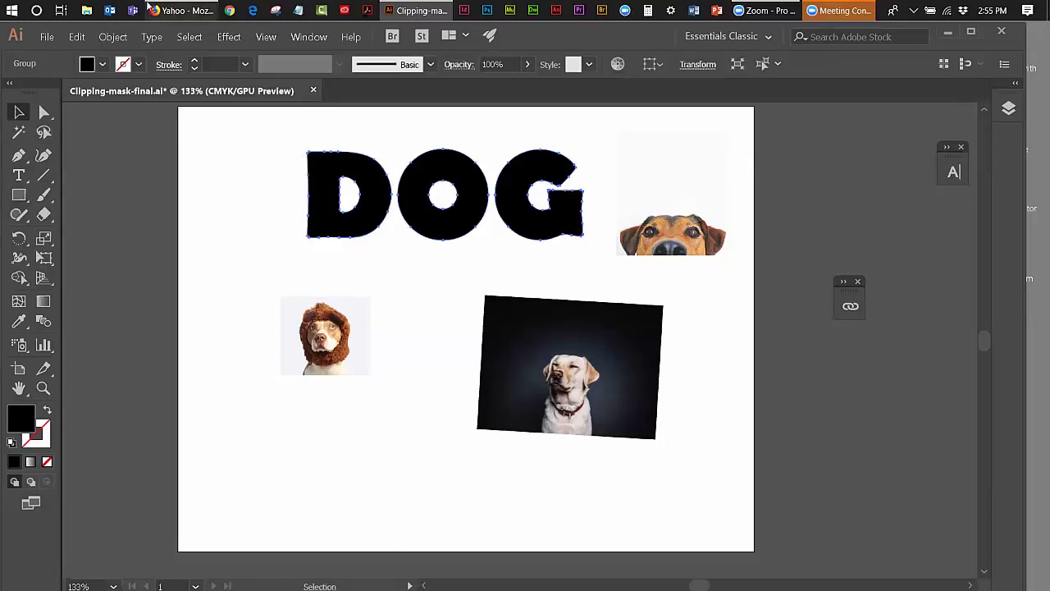
click(113, 37)
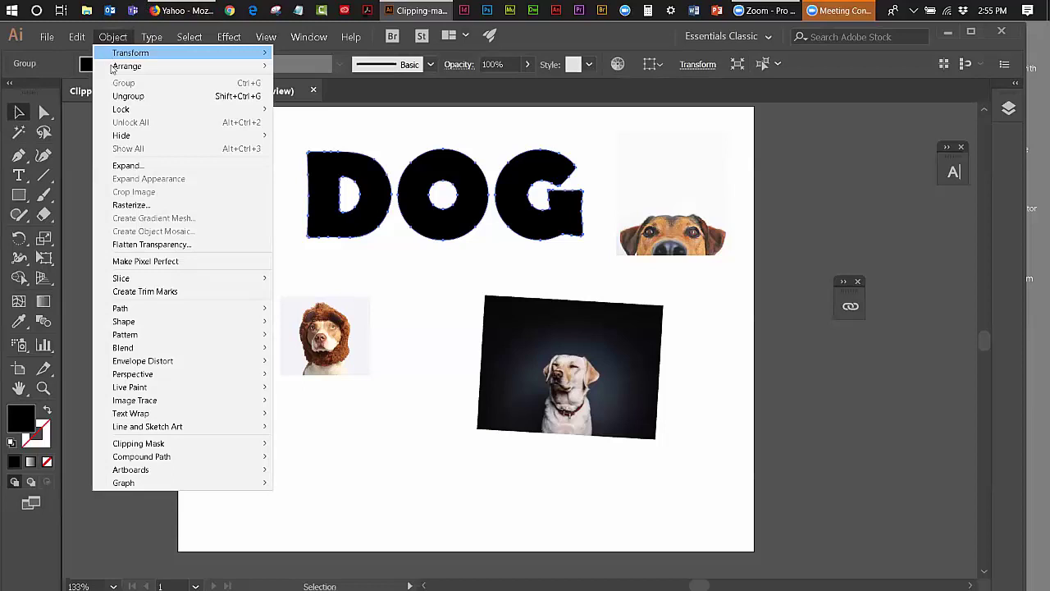
click(116, 93)
click(379, 328)
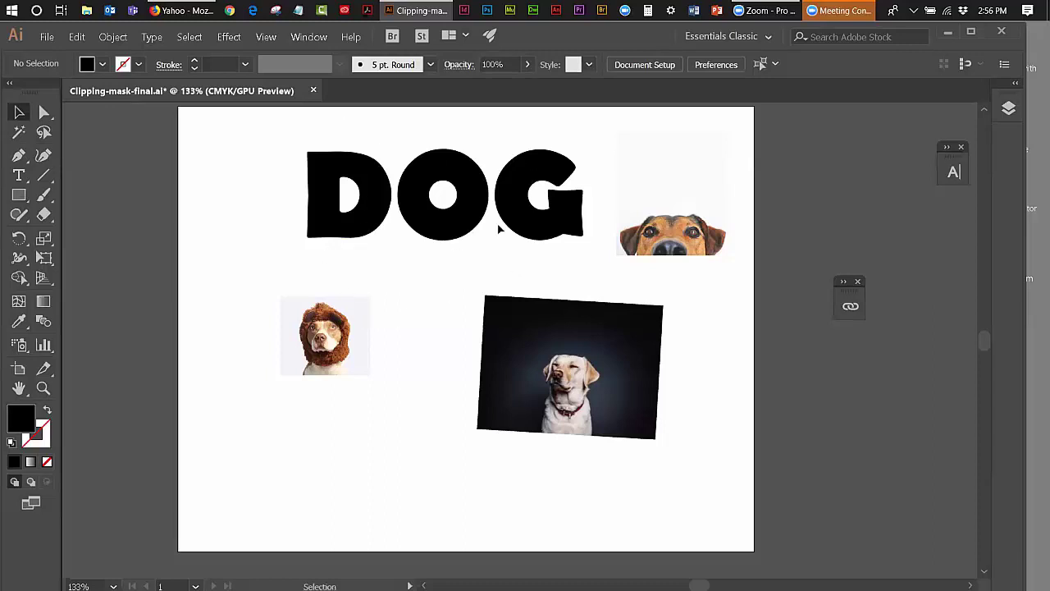
- Copy the three DOG letters, paste them in place, and move the duplicate set to the bottom of the artboard
drag(280, 129, 566, 254)
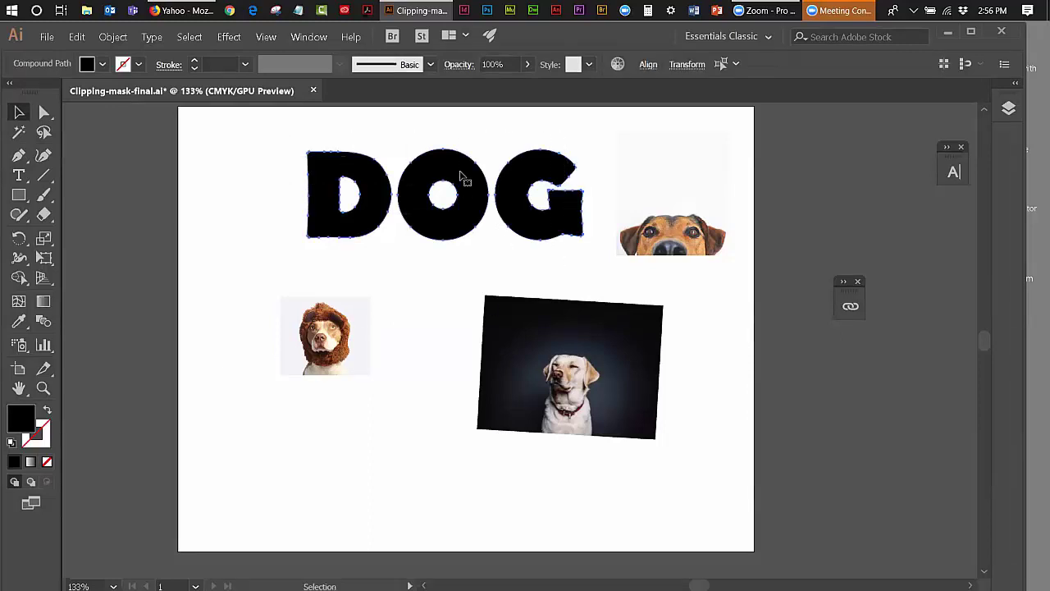
click(76, 37)
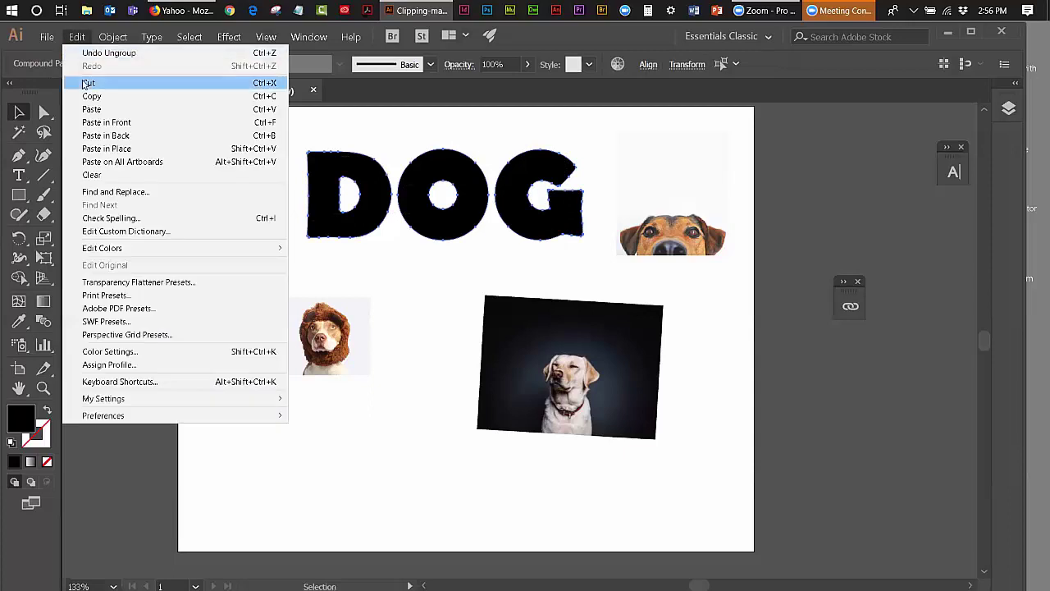
click(87, 98)
click(75, 37)
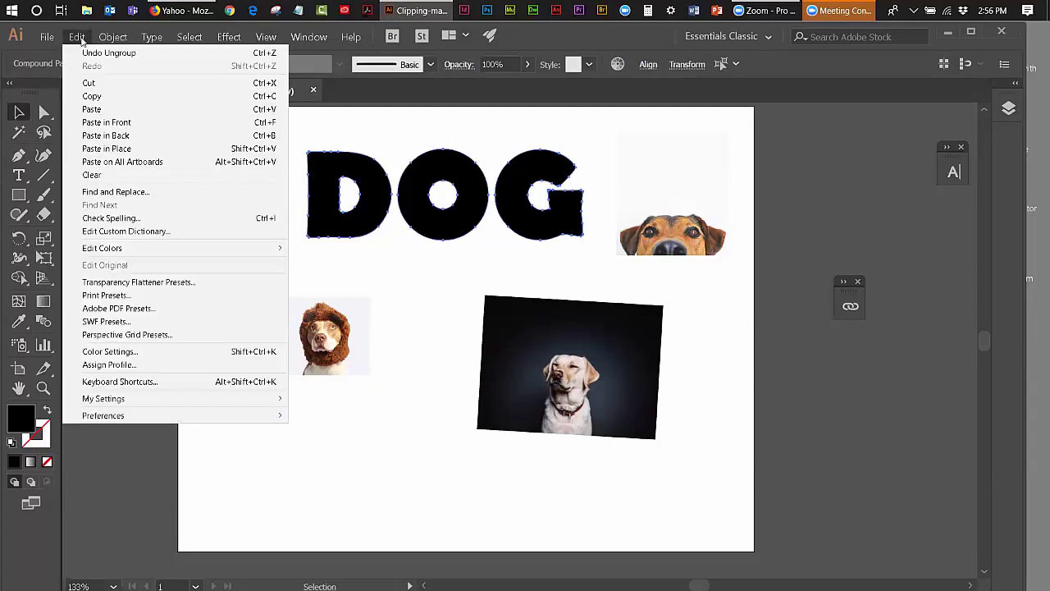
click(109, 149)
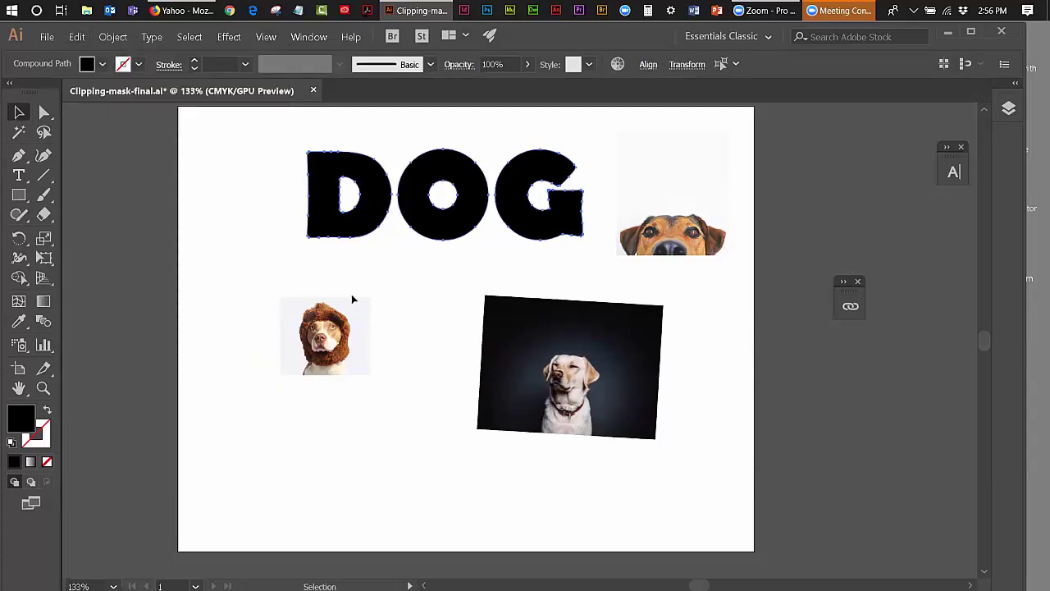
drag(354, 238, 302, 527)
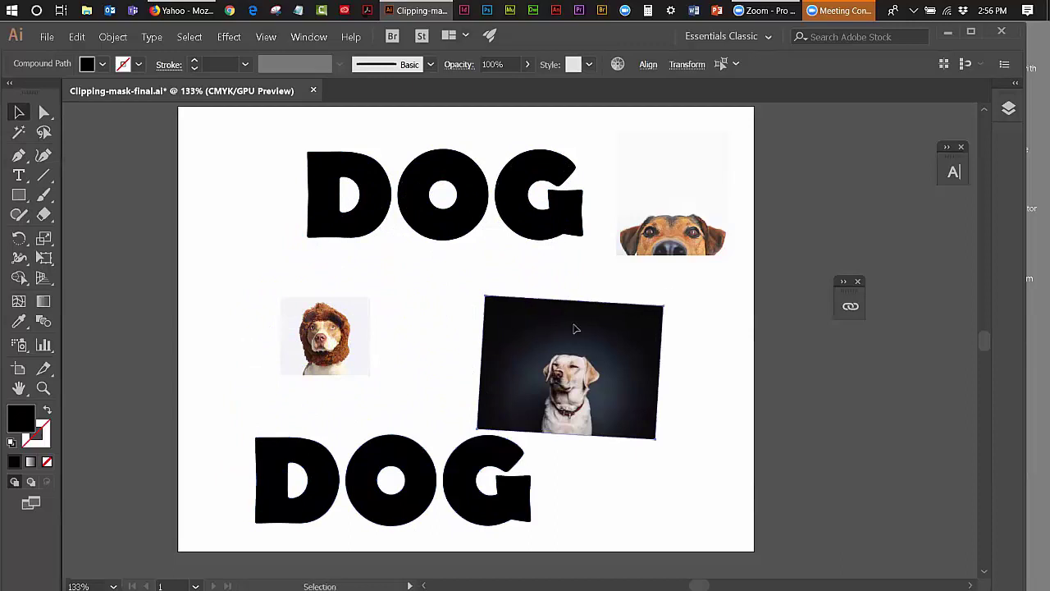
- Shift the dark dog photo slightly up and right, and place the hooded-dog photo over the upper D, enlarged to cover the letter
drag(561, 337, 574, 321)
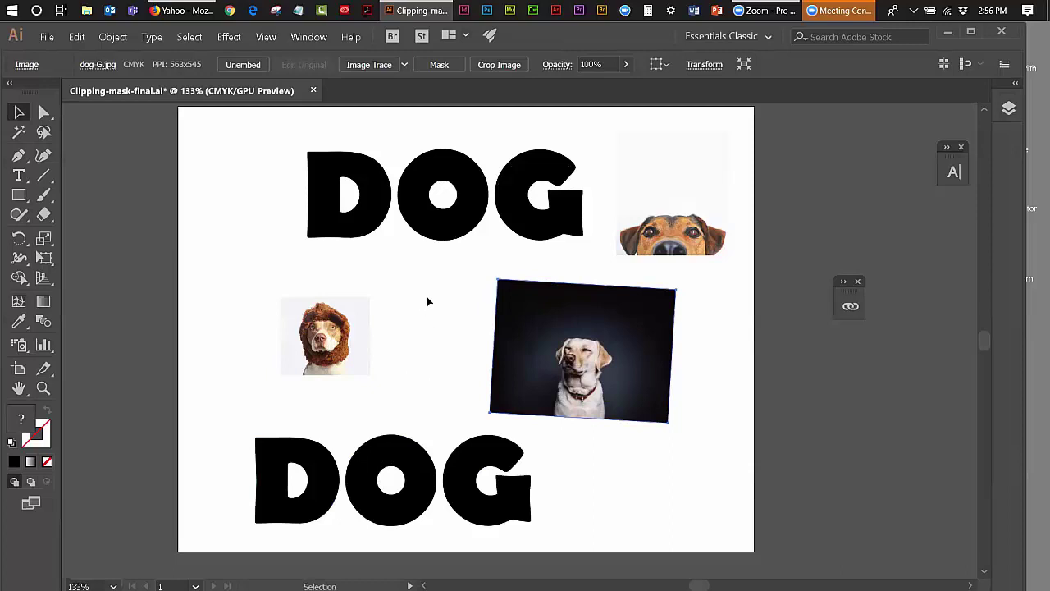
drag(333, 335, 350, 191)
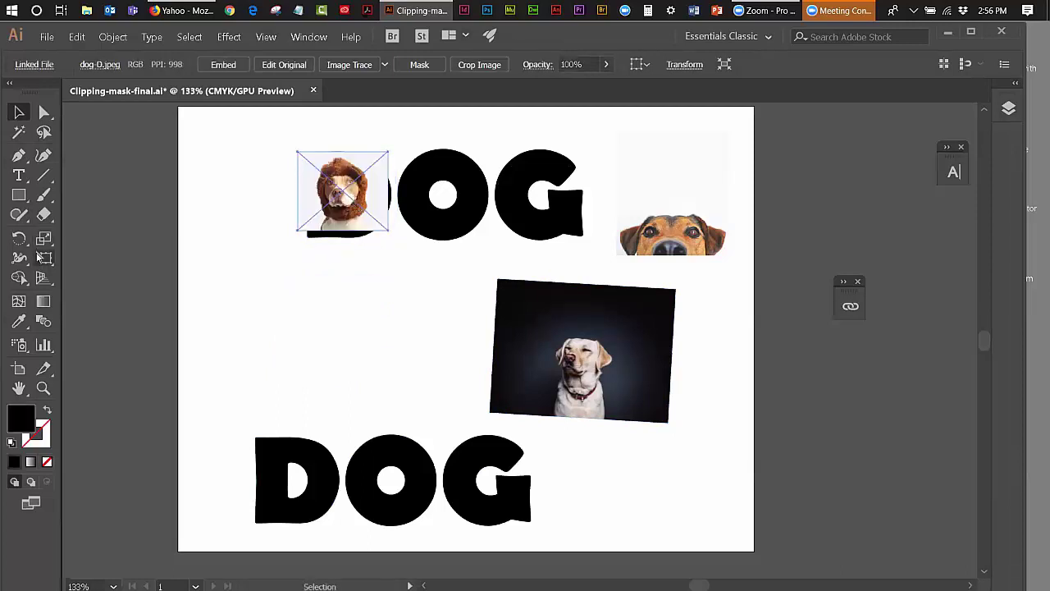
click(45, 258)
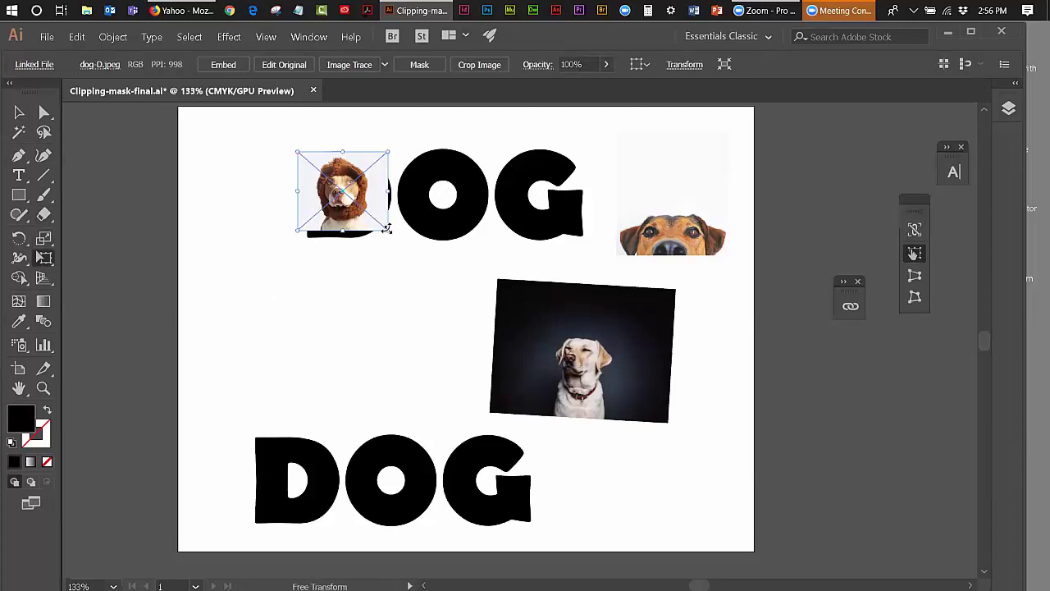
drag(386, 229, 400, 240)
click(19, 112)
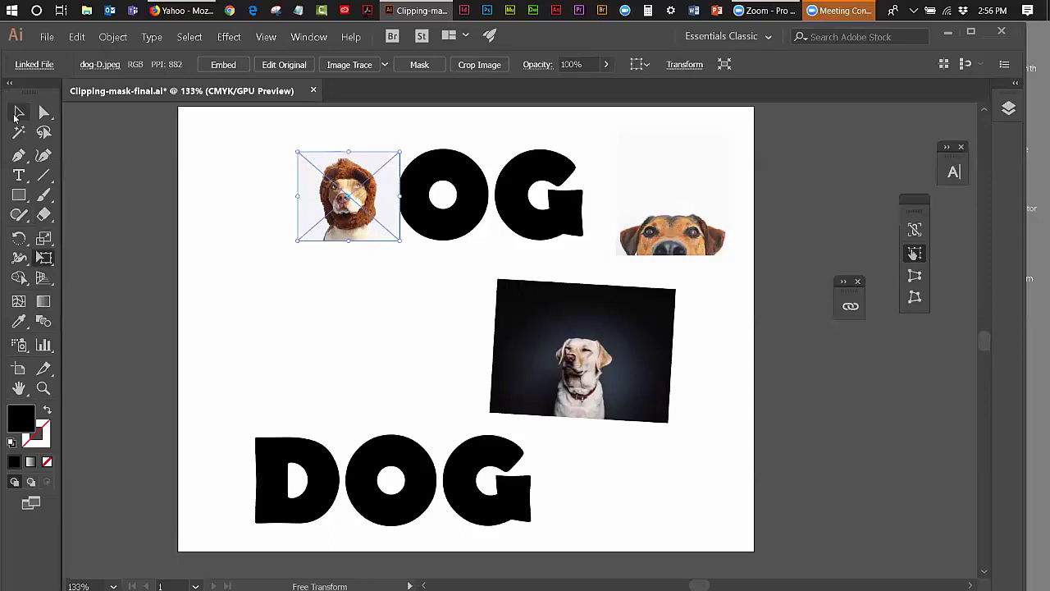
click(256, 208)
- Create a new layer and move the hooded-dog photo onto it
click(334, 219)
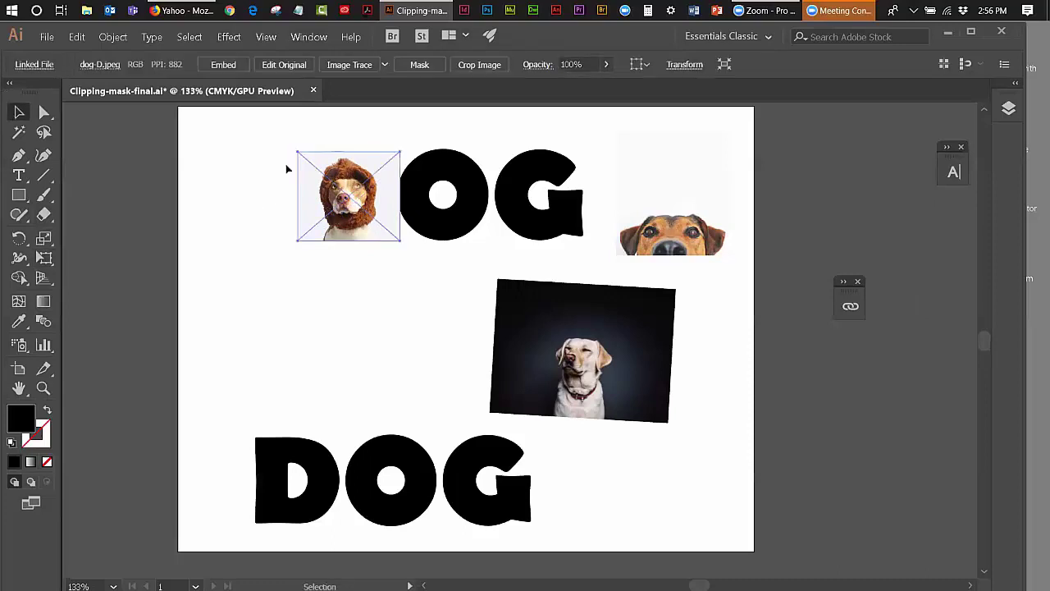
click(319, 35)
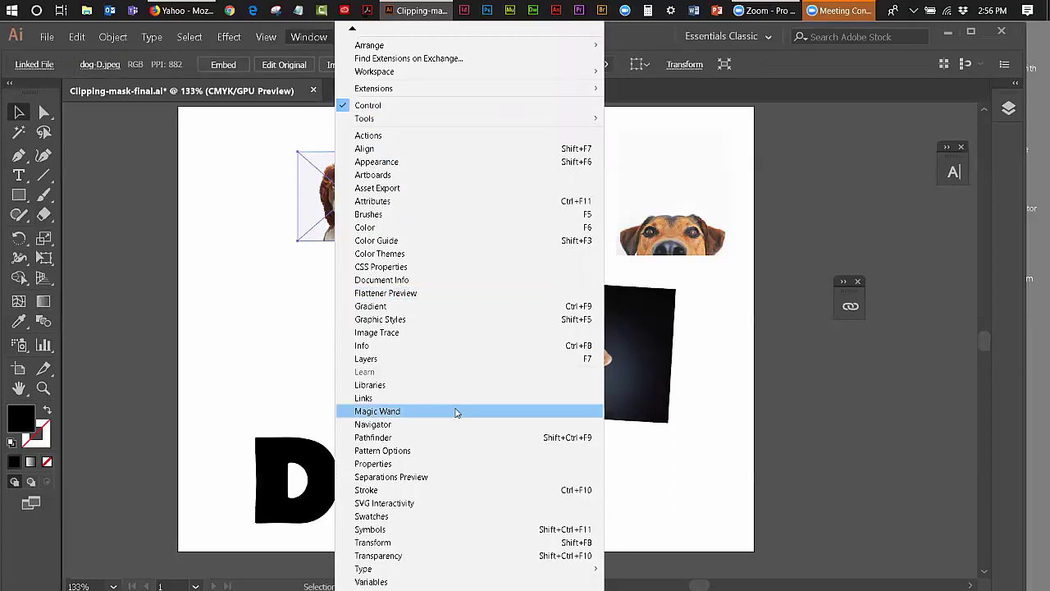
click(533, 359)
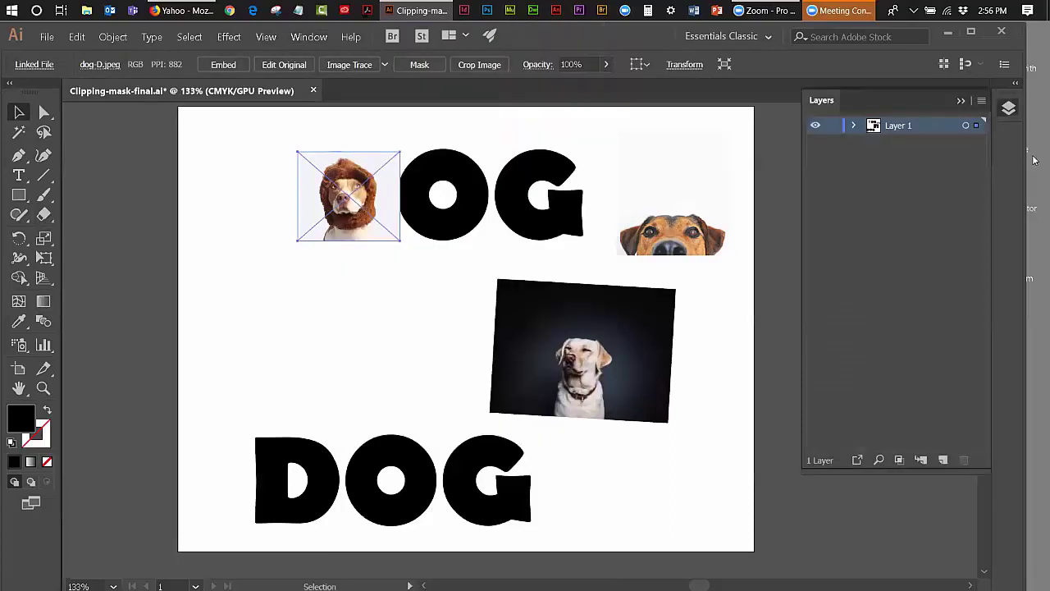
click(944, 460)
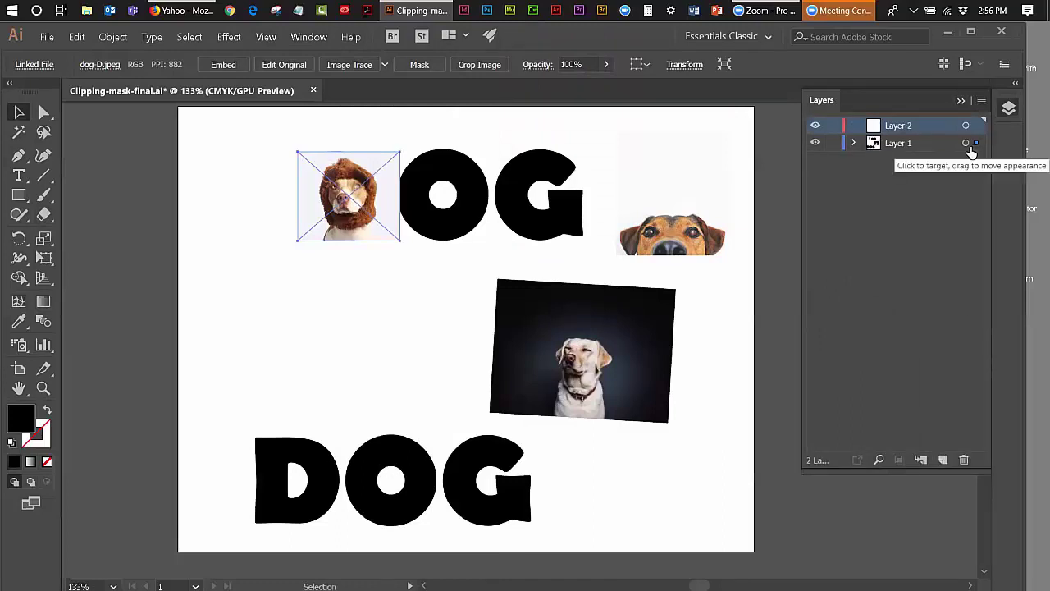
drag(976, 146, 978, 124)
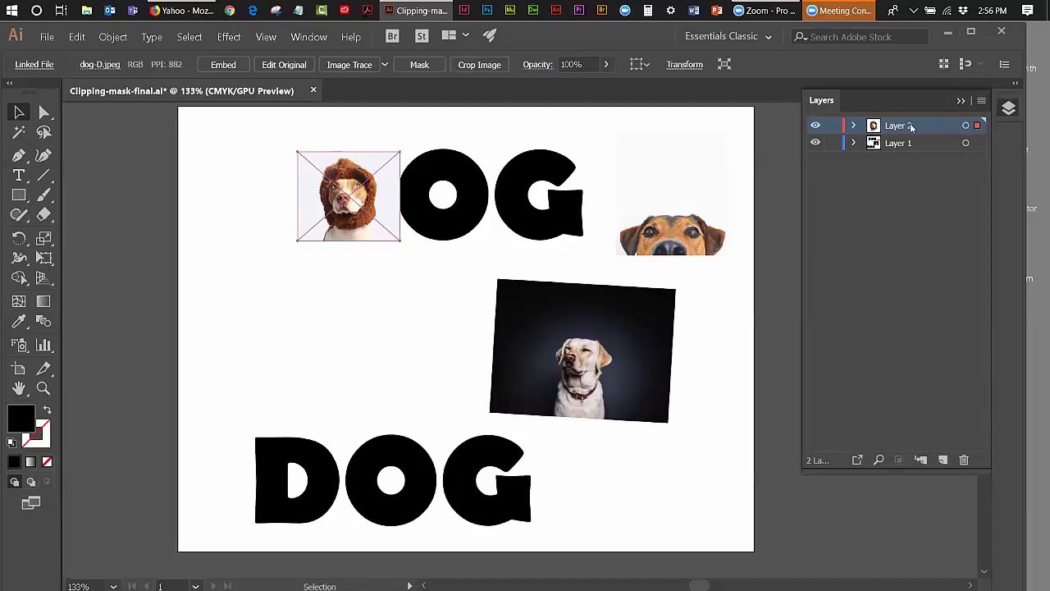
- Rename the new photo layer as dogs and Layer 1 as letters
double_click(905, 124)
text(do)
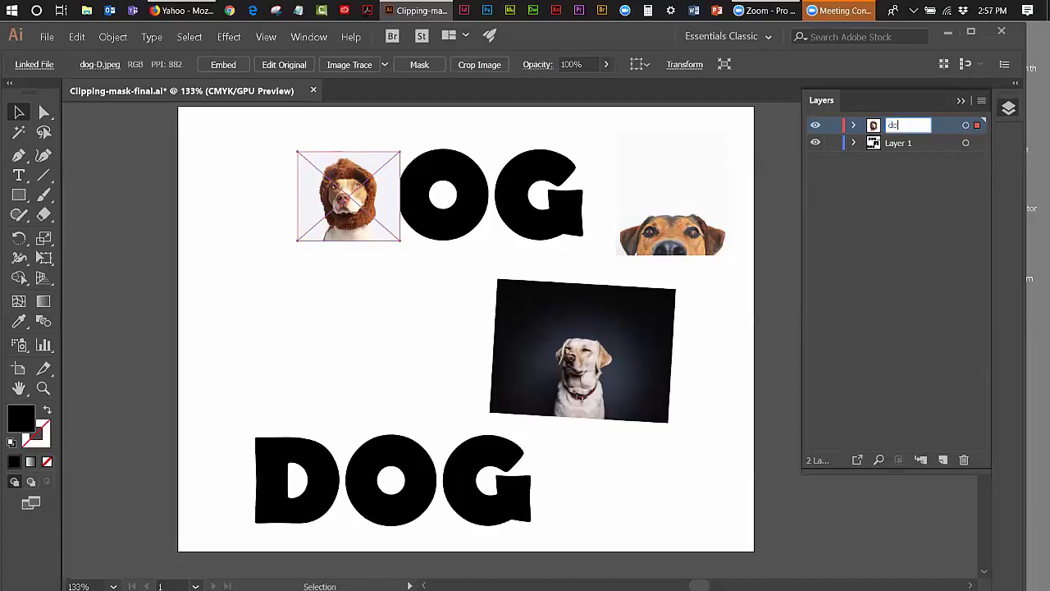
text(gs)
click(905, 144)
double_click(906, 143)
text(letters)
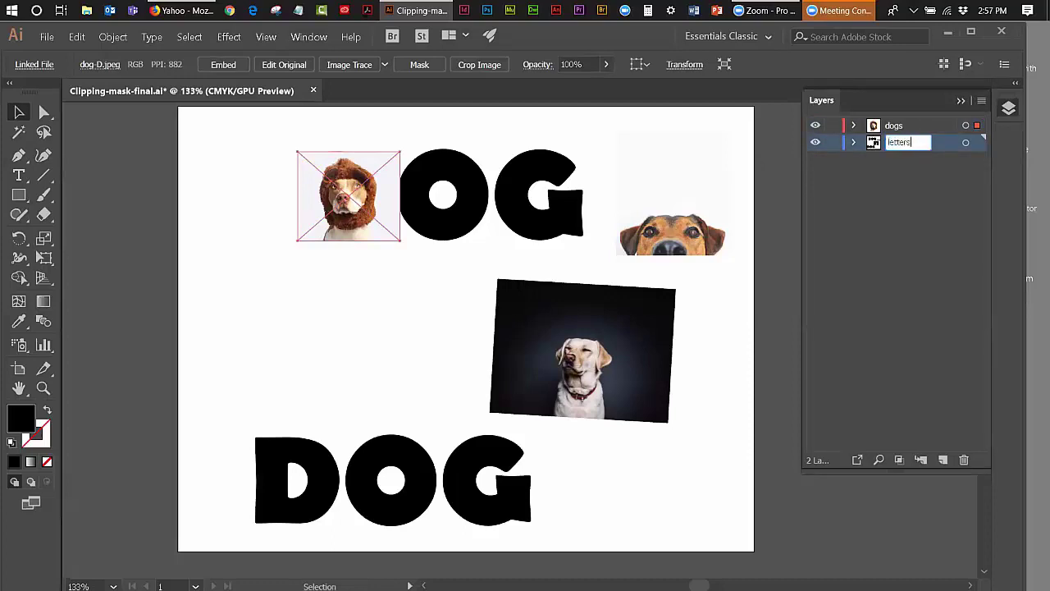
click(879, 176)
- Move the other two dog photos onto the dogs layer and place that layer below the letters layer
click(710, 246)
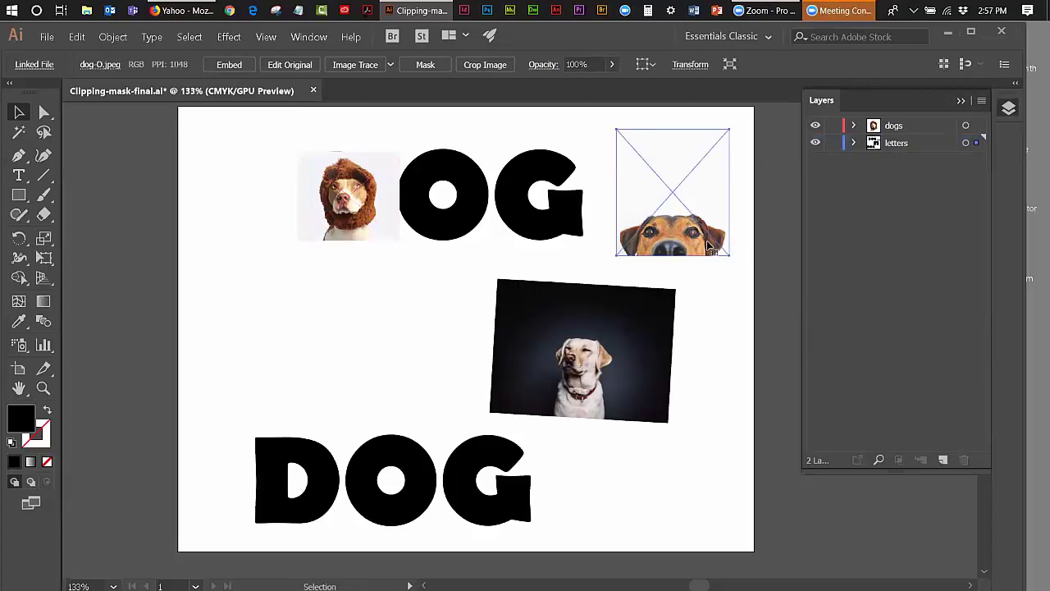
shift+click(571, 371)
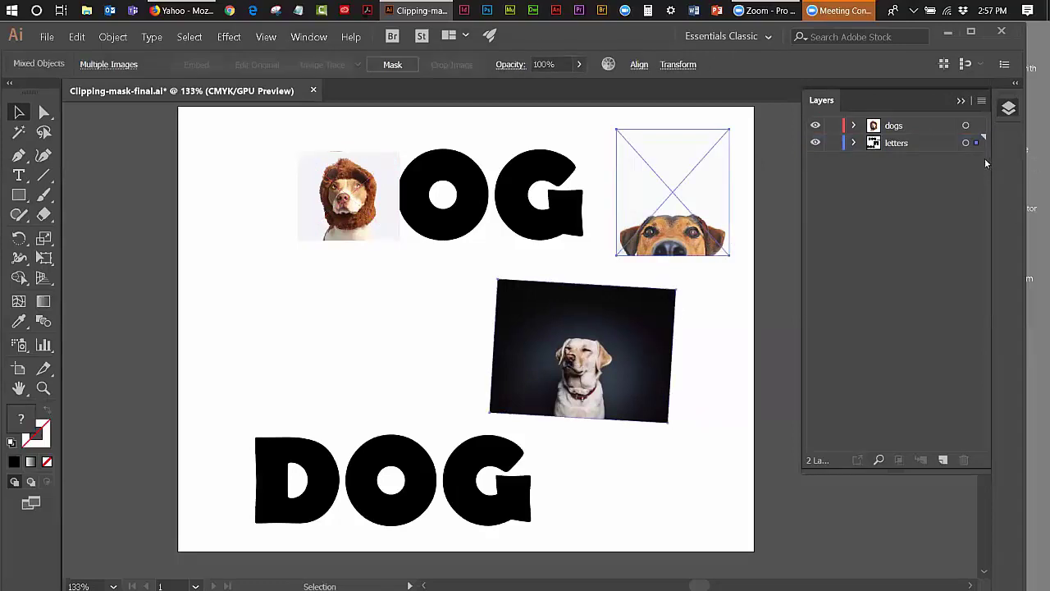
drag(978, 145, 976, 125)
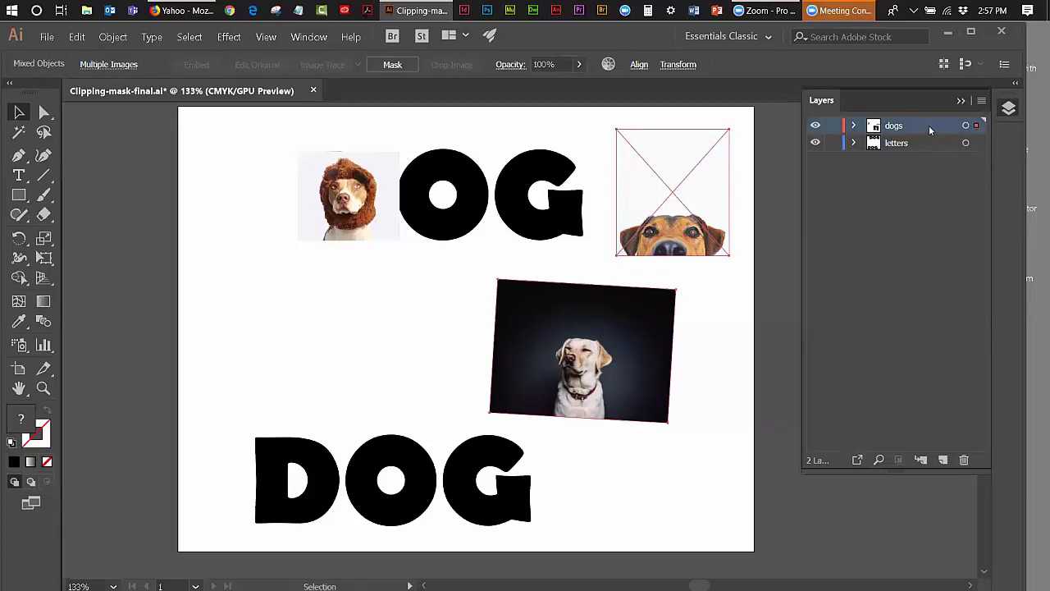
drag(928, 126, 928, 157)
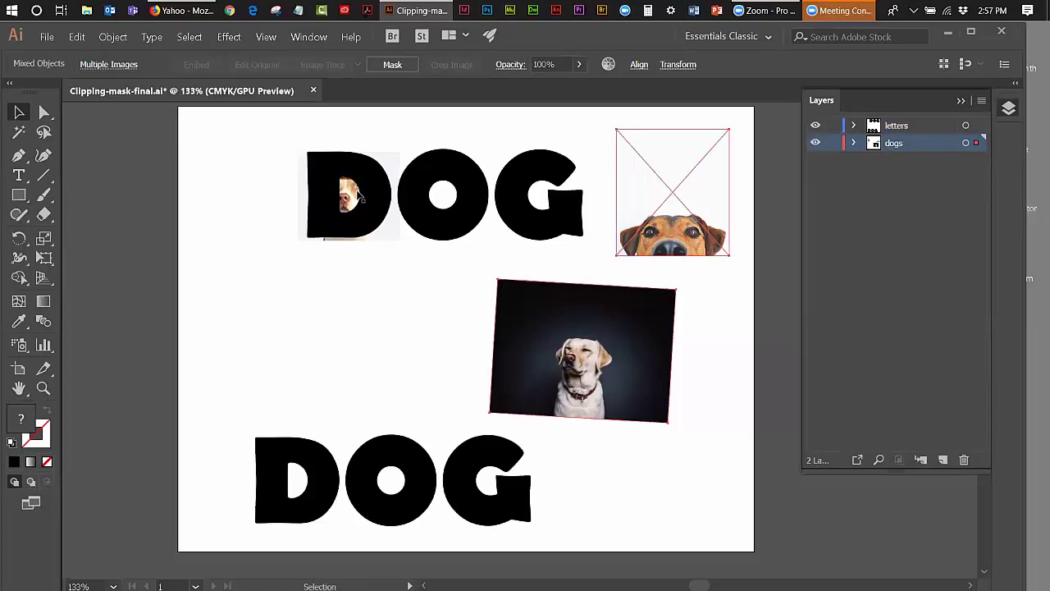
- Swap the fill and stroke of the upper D, giving it no fill and a 1 pt black outline
click(378, 192)
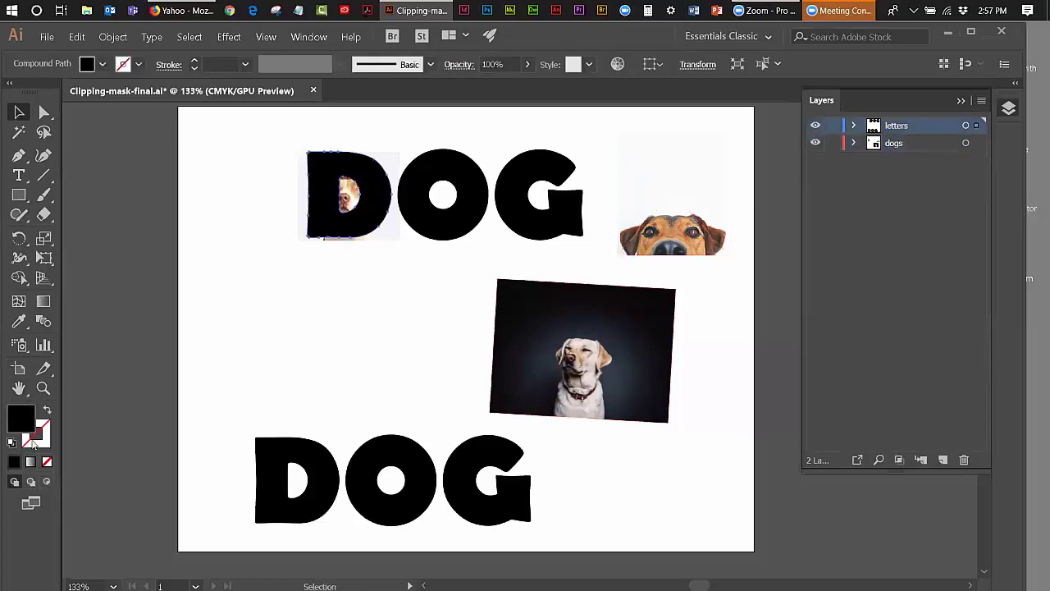
click(47, 410)
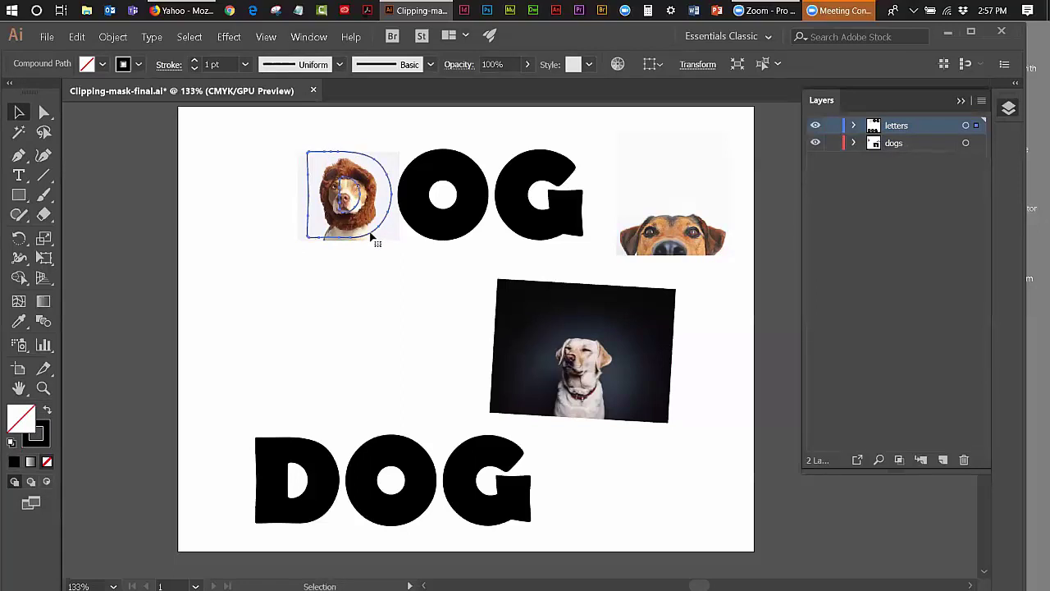
click(390, 137)
- Nudge the hooded-dog photo slightly upward behind the D outline and deselect it
click(391, 156)
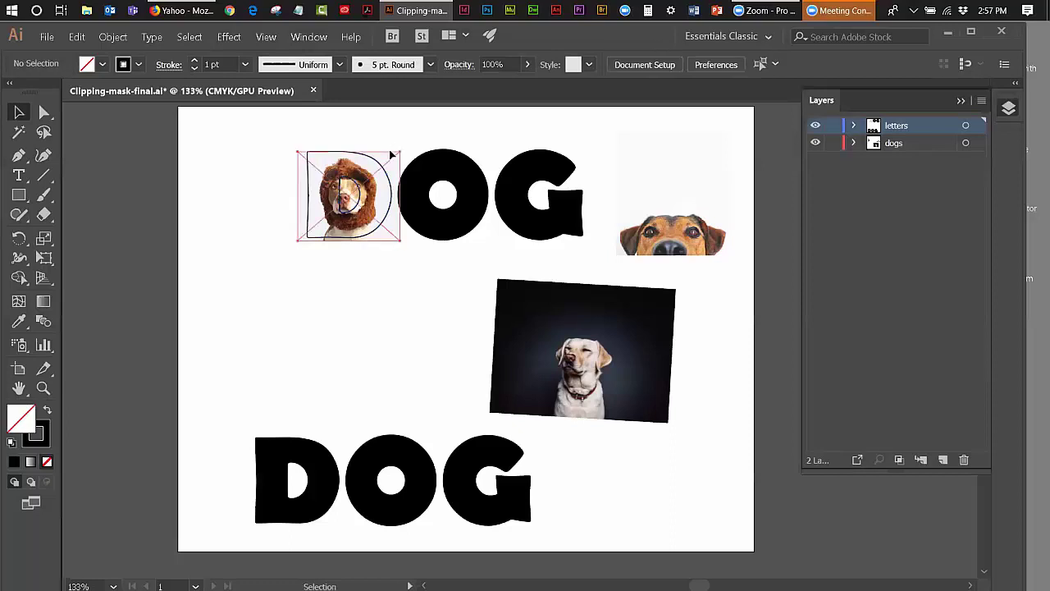
key(Up)
key(Up)
key(Up)
key(Up)
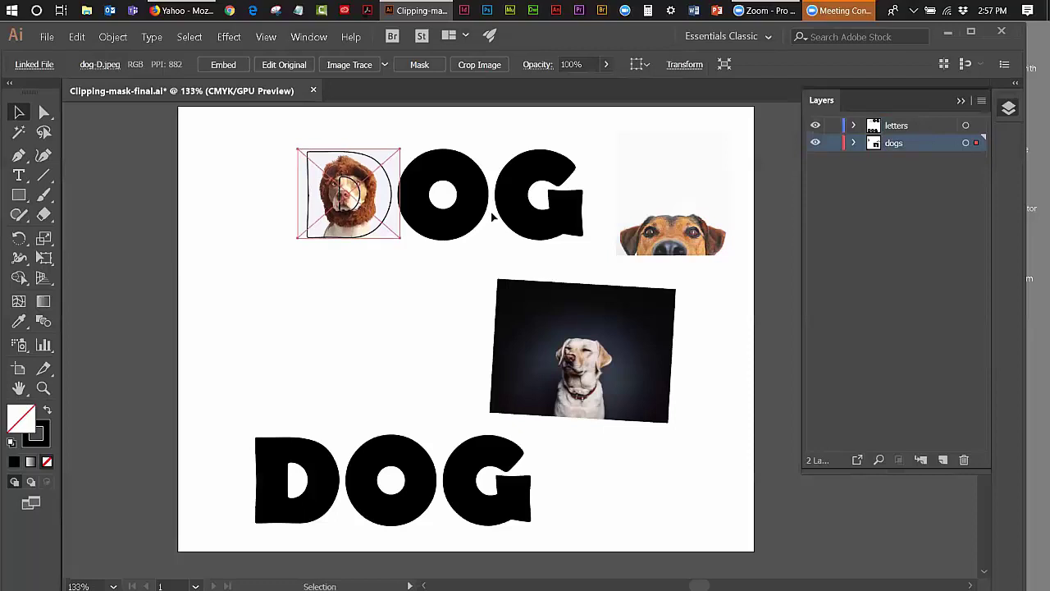
click(399, 133)
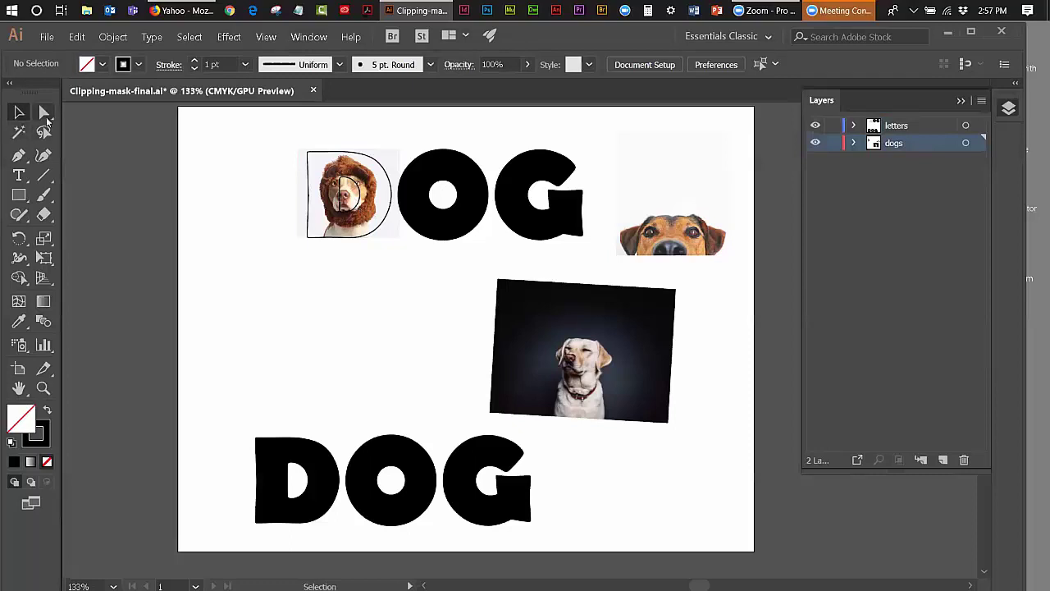
- Tear off the Direct Selection and Group Selection tools as a floating palette beside the upper D
click(45, 116)
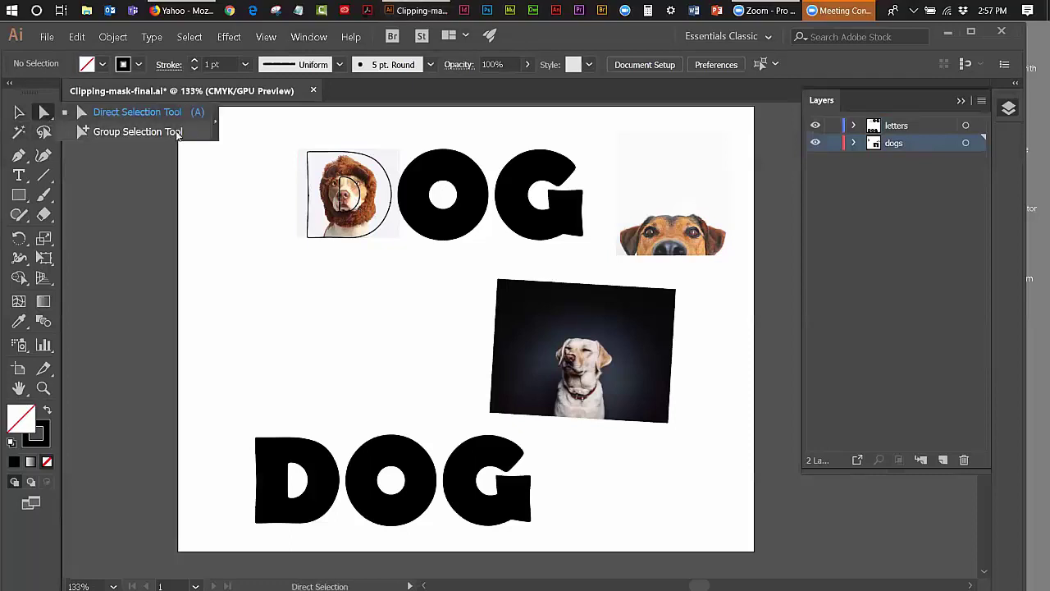
click(213, 121)
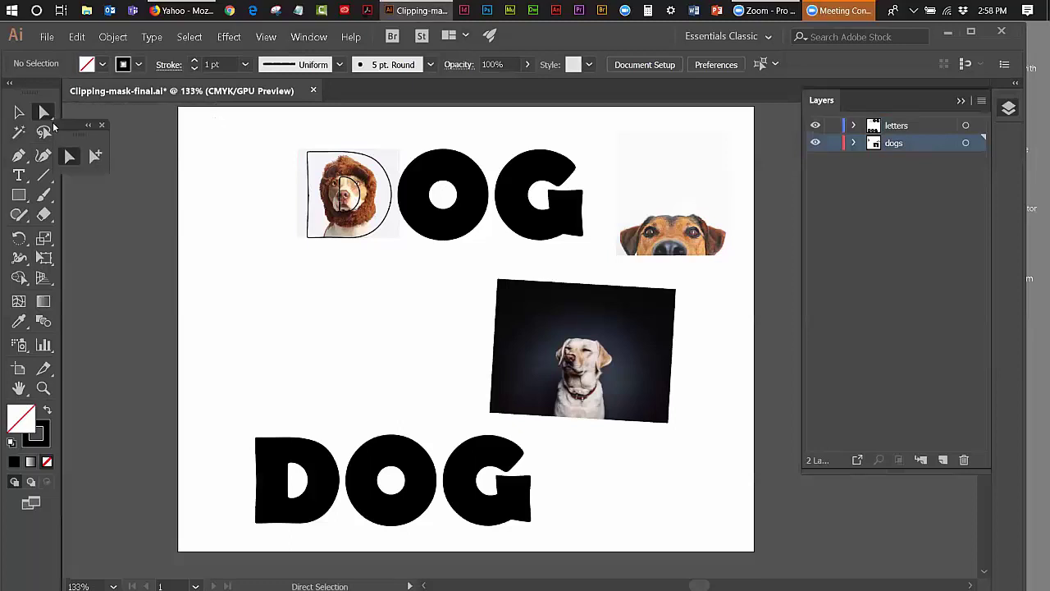
drag(65, 129, 216, 143)
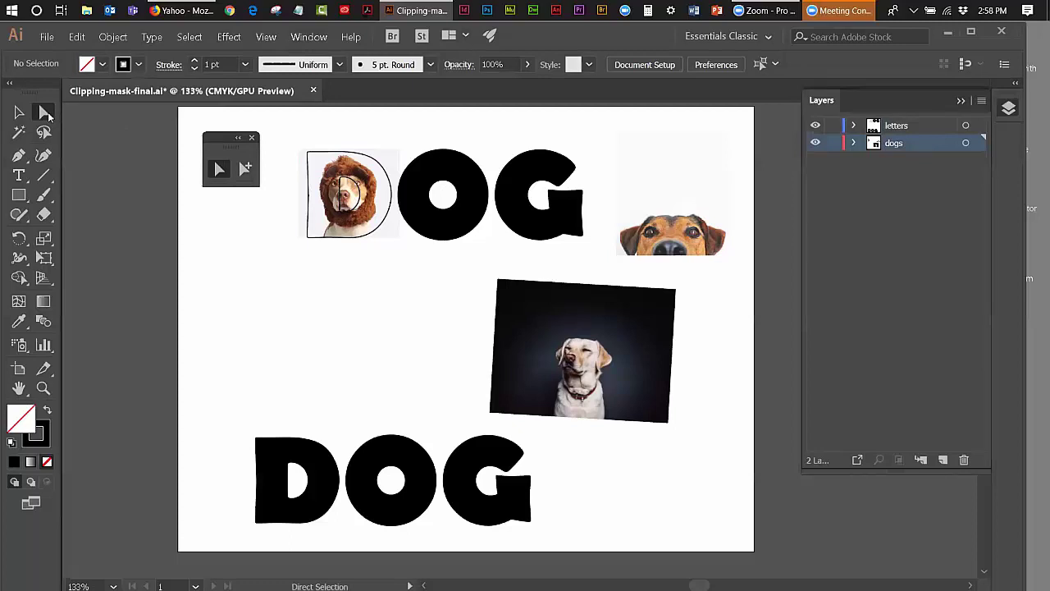
drag(46, 115, 214, 119)
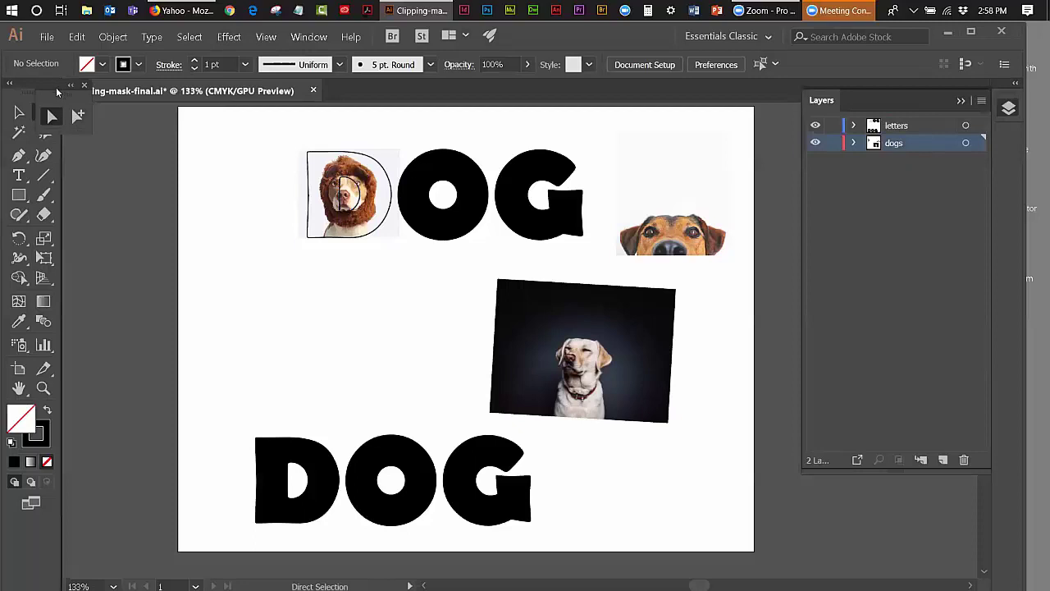
drag(57, 92, 234, 153)
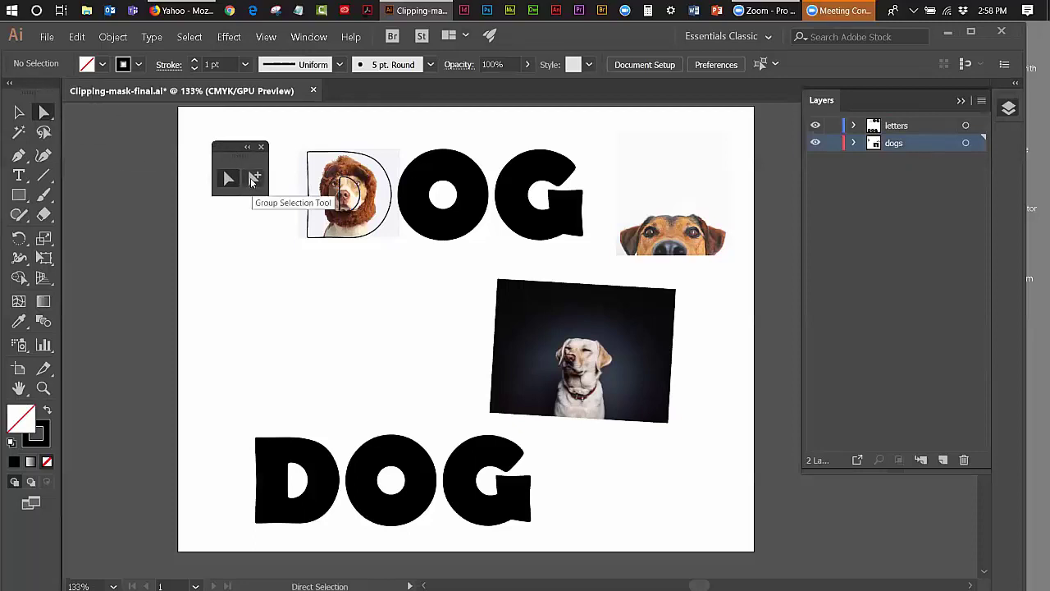
- Delete the inner shapes of the upper D and O with the Group Selection tool, and close the floating tool palette
click(253, 180)
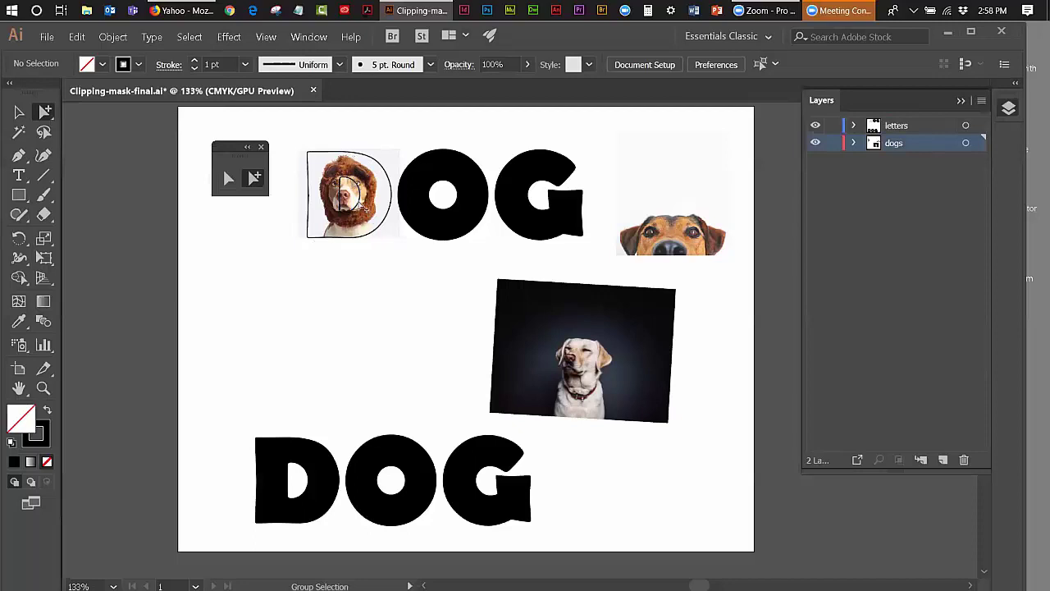
click(348, 195)
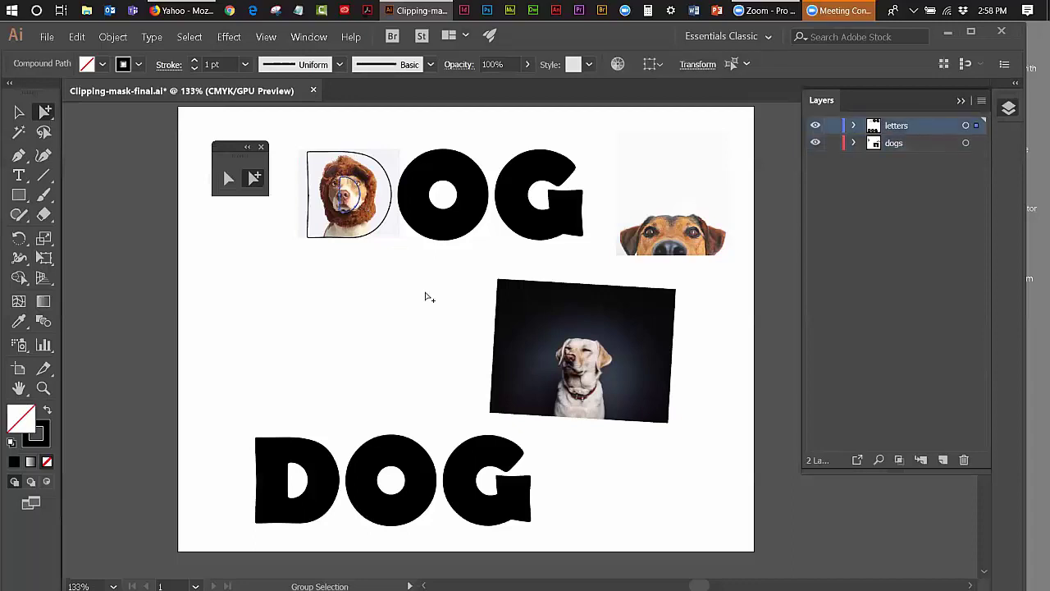
click(405, 296)
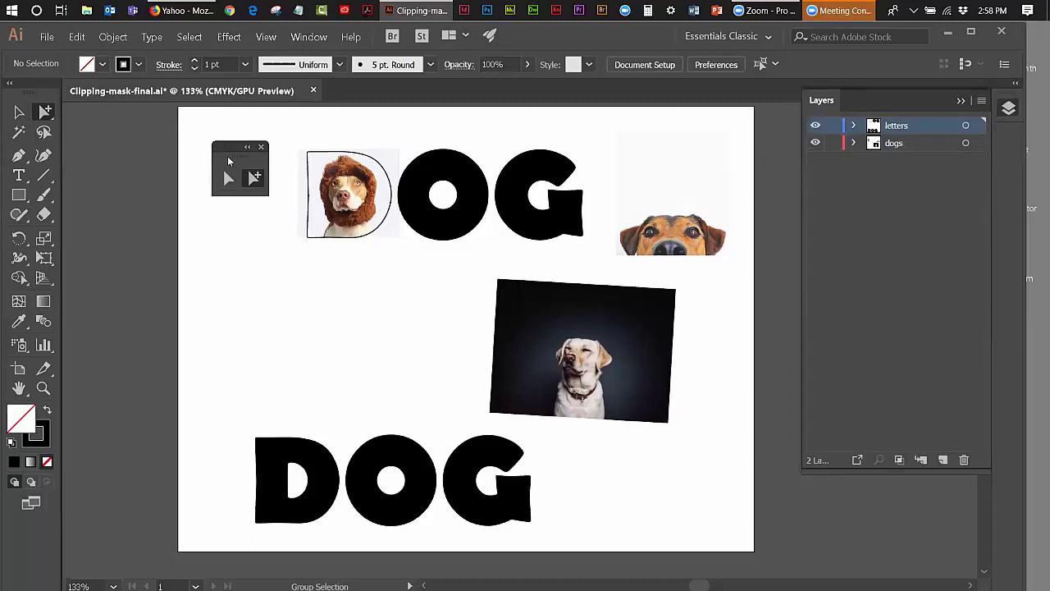
click(450, 212)
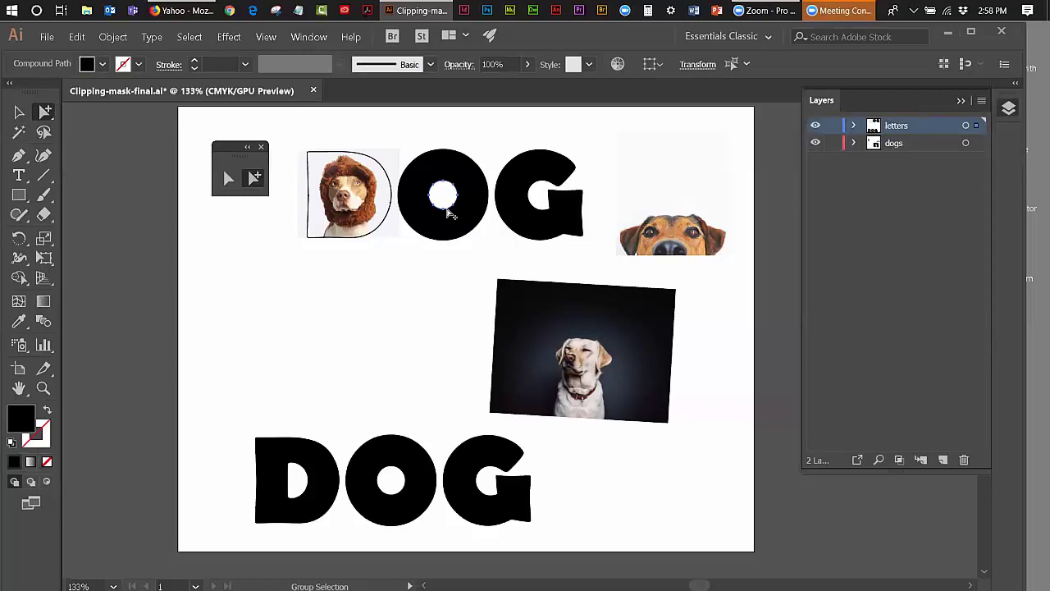
click(449, 365)
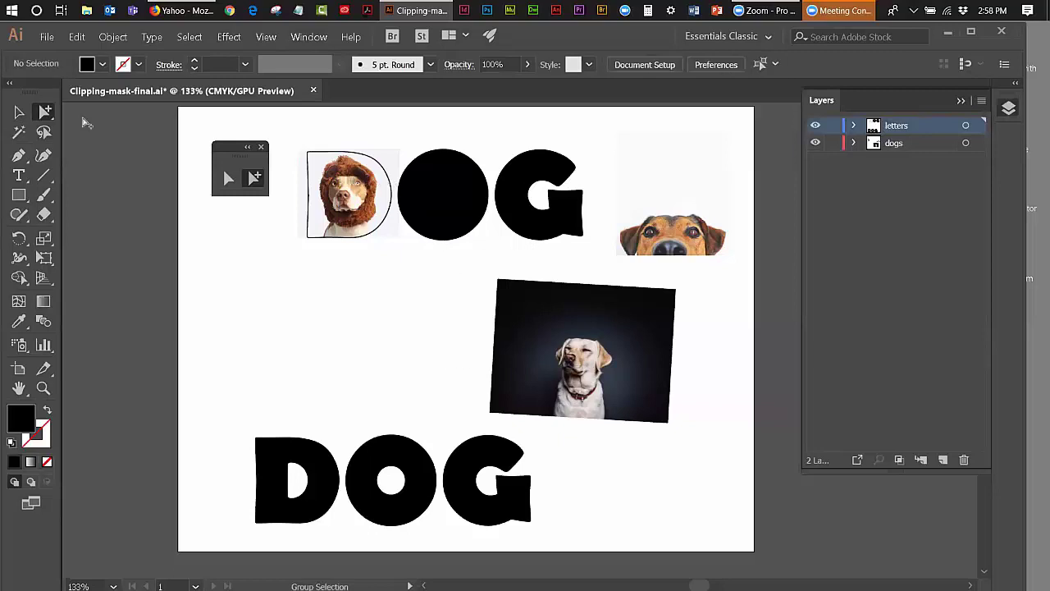
click(17, 113)
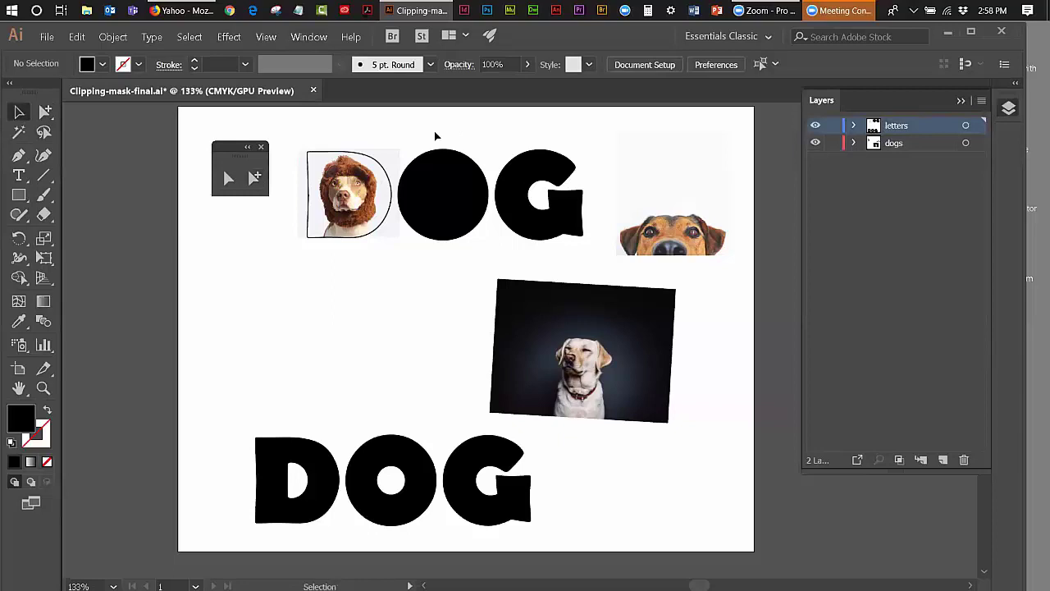
click(260, 147)
- Move the peeking brown-dog photo behind the upper O
drag(436, 128, 565, 198)
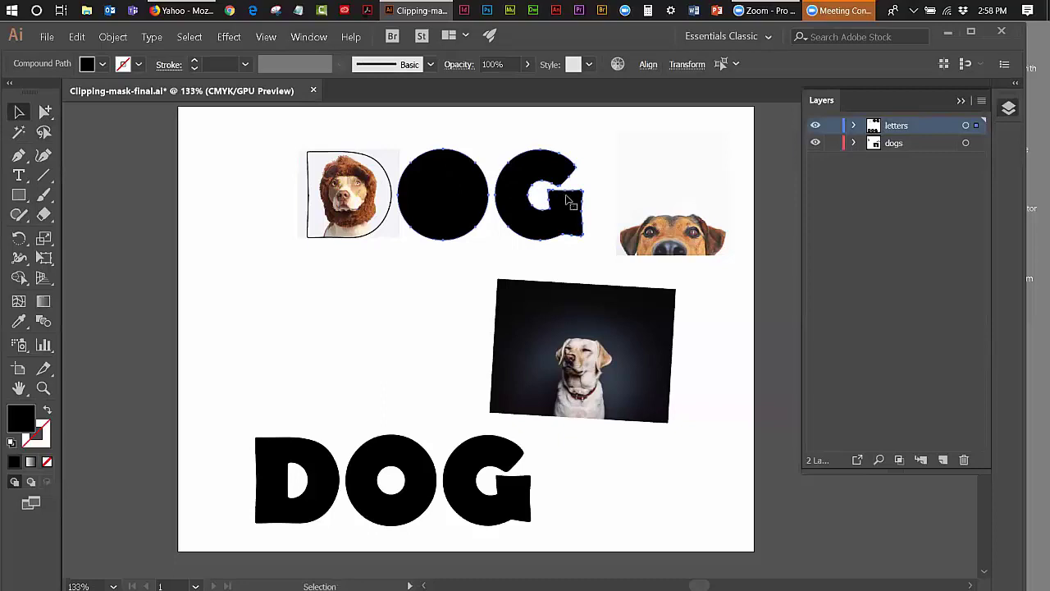
click(608, 259)
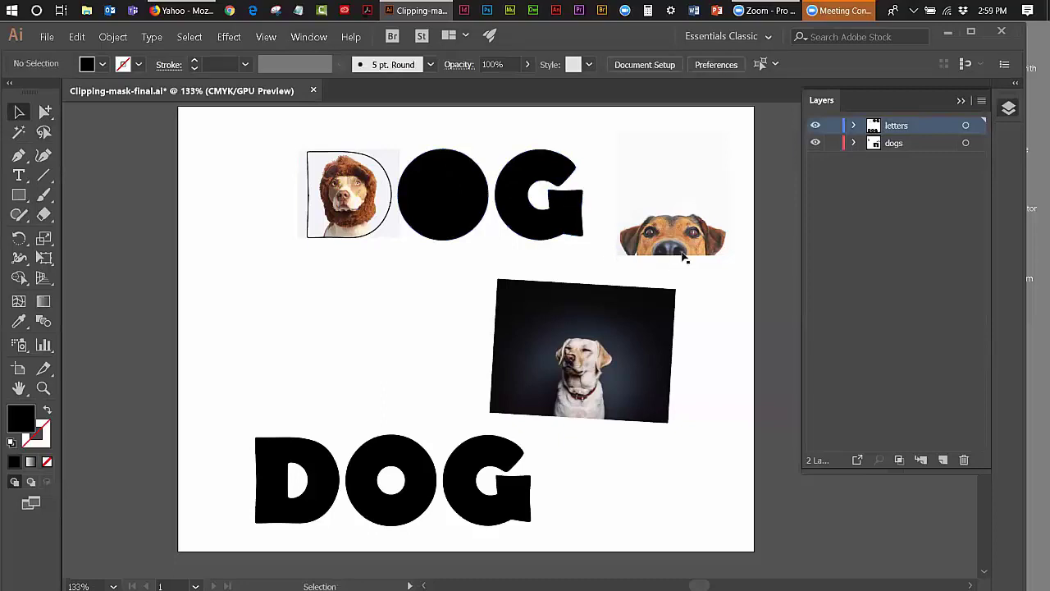
drag(683, 257, 450, 246)
- Swap fill and stroke on the upper O and G to leave 1 pt black outlines, and move the dark dog photo up beside the G
click(446, 197)
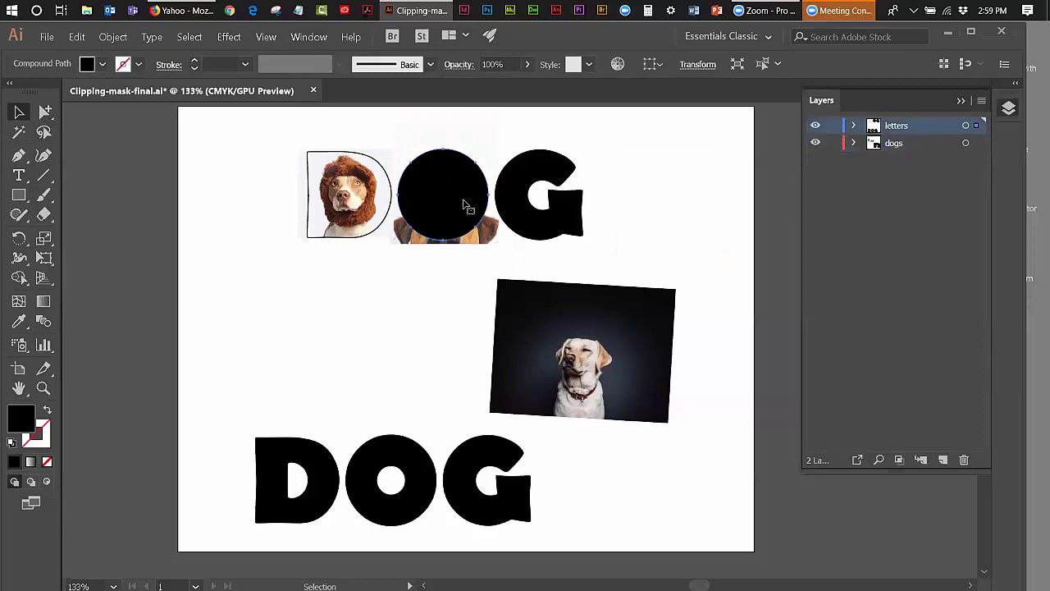
shift+click(506, 216)
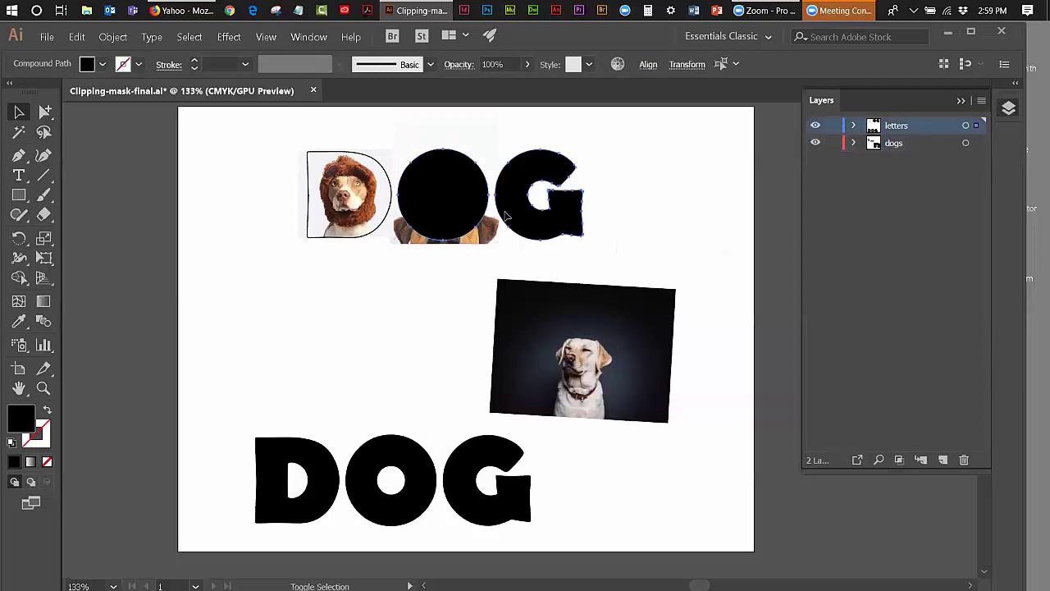
click(47, 410)
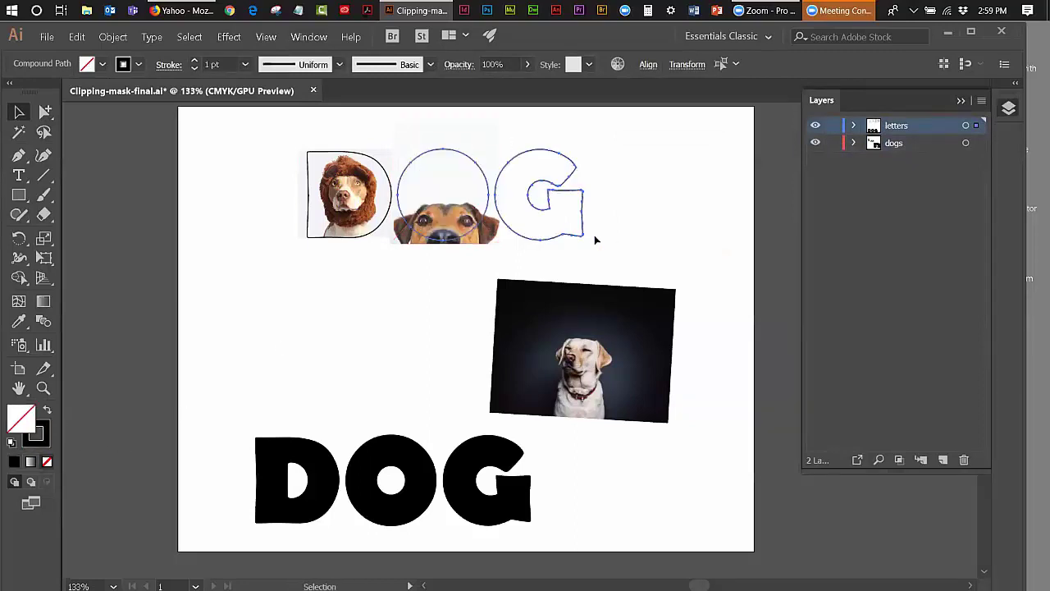
click(706, 201)
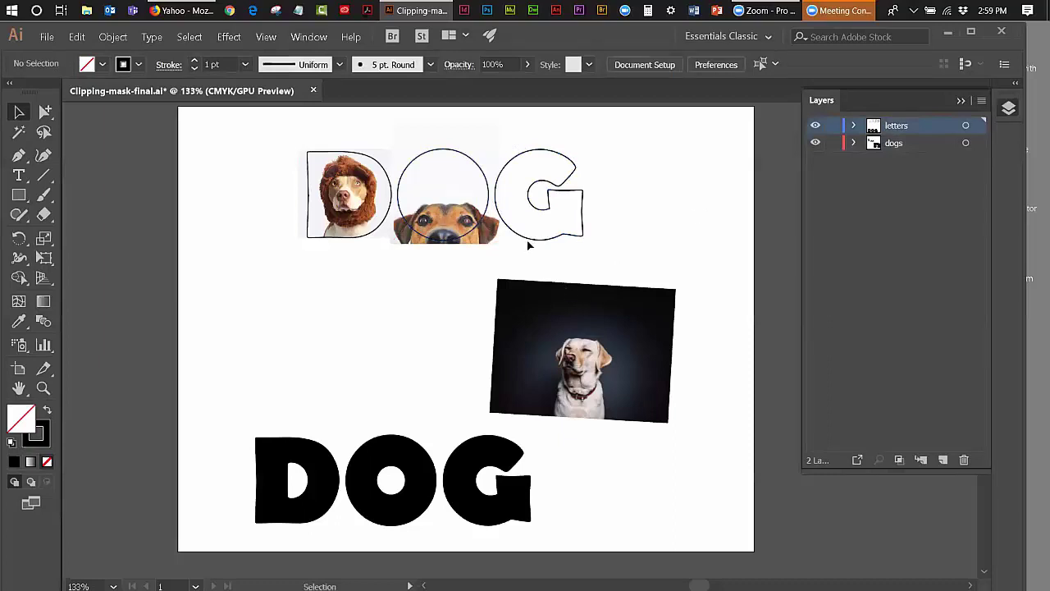
drag(654, 357, 748, 207)
- Scale the brown-dog photo down around its center with Free Transform to nearly the width of the upper O
click(427, 211)
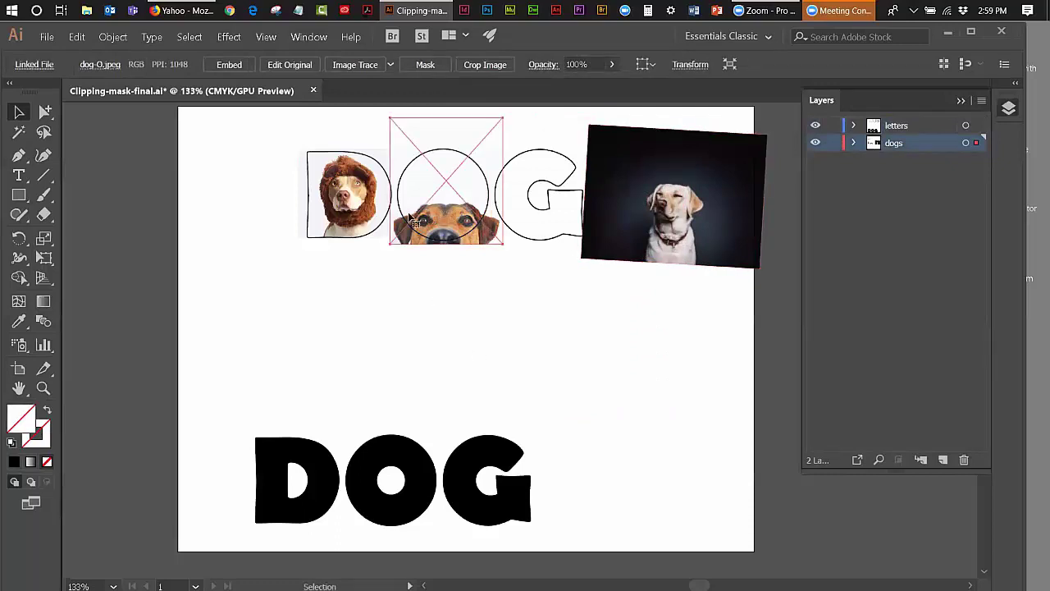
click(41, 265)
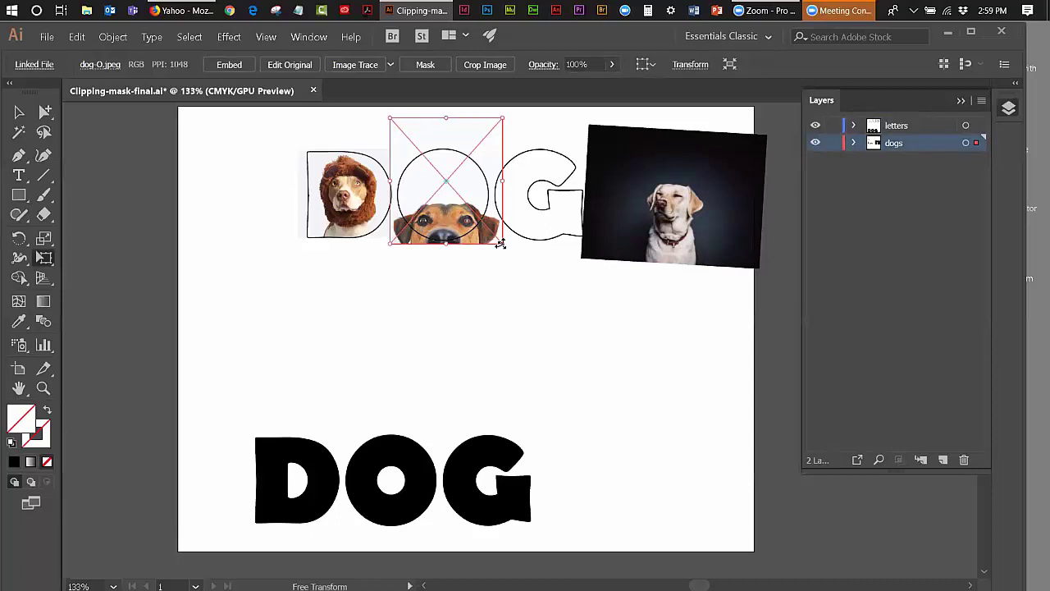
drag(500, 244, 495, 238)
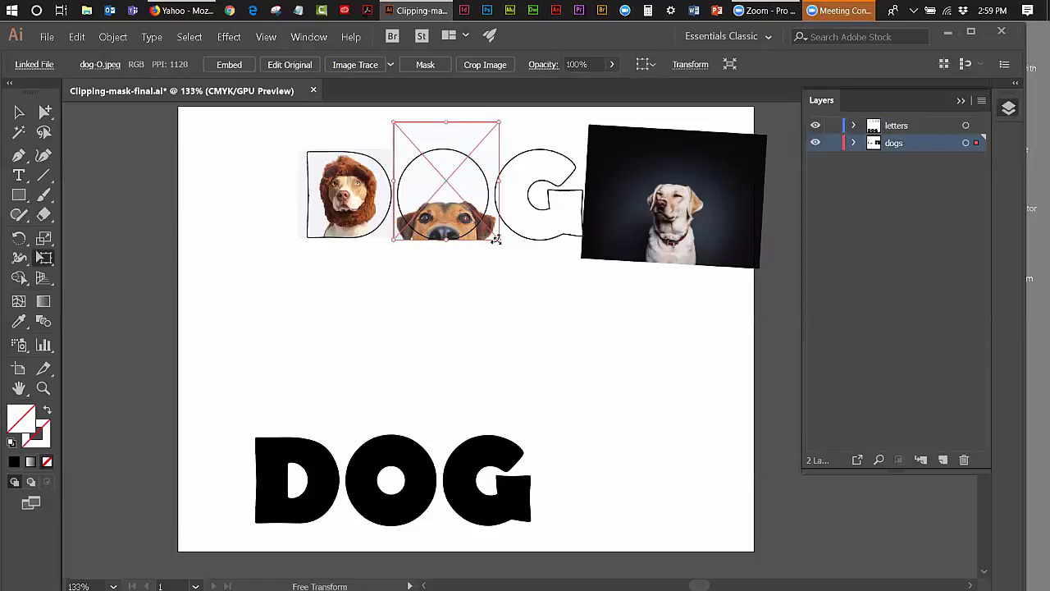
key(Down)
key(Down)
key(Down)
key(Down)
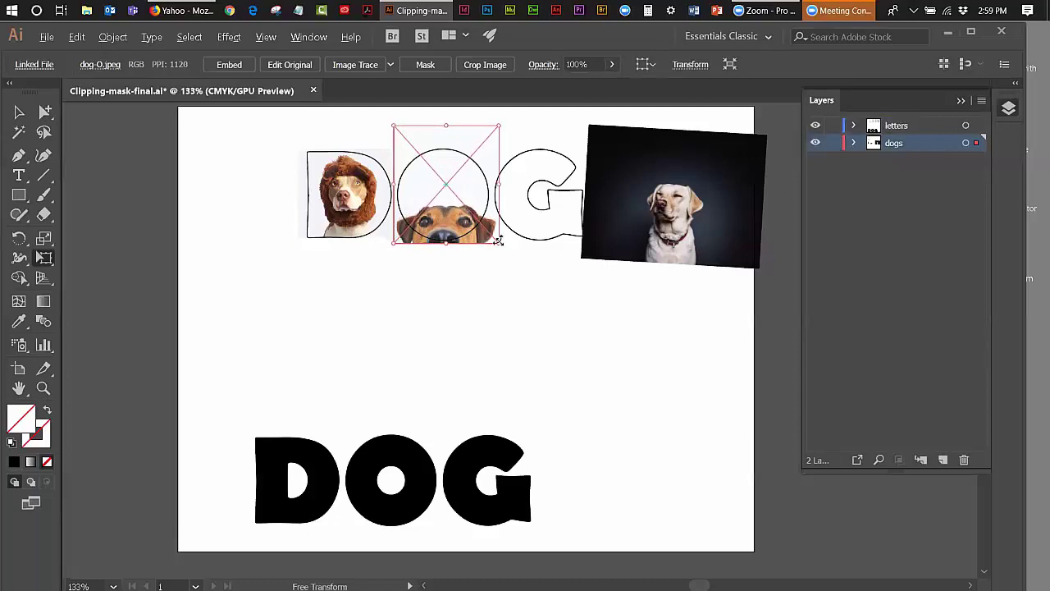
drag(498, 242, 488, 232)
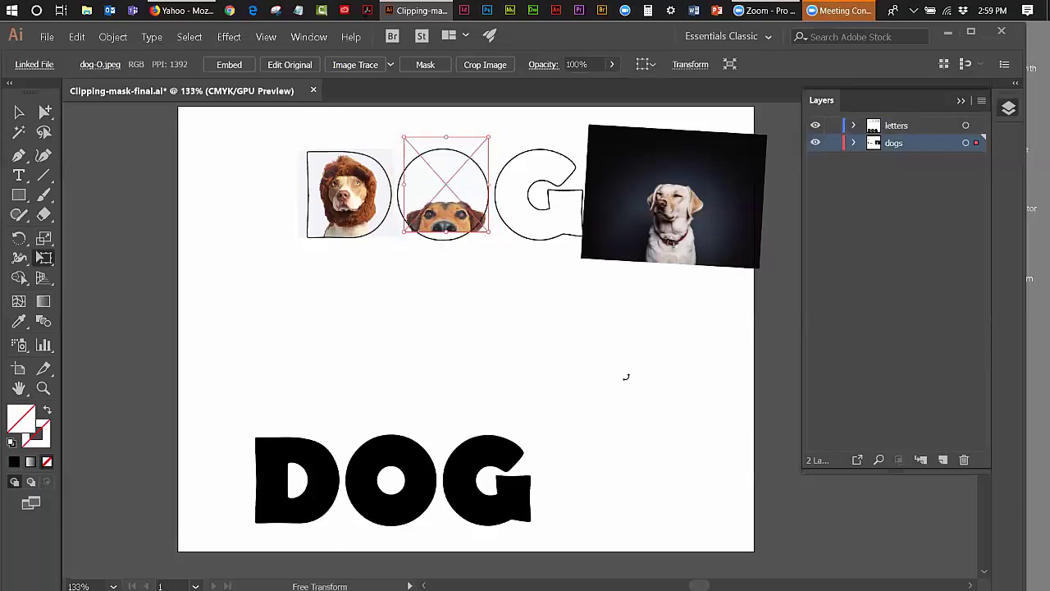
- Nudge the brown-dog photo down until its lower edge meets the bottom of the O outline, and deselect it
key(Down)
key(Down)
key(Down)
key(Down)
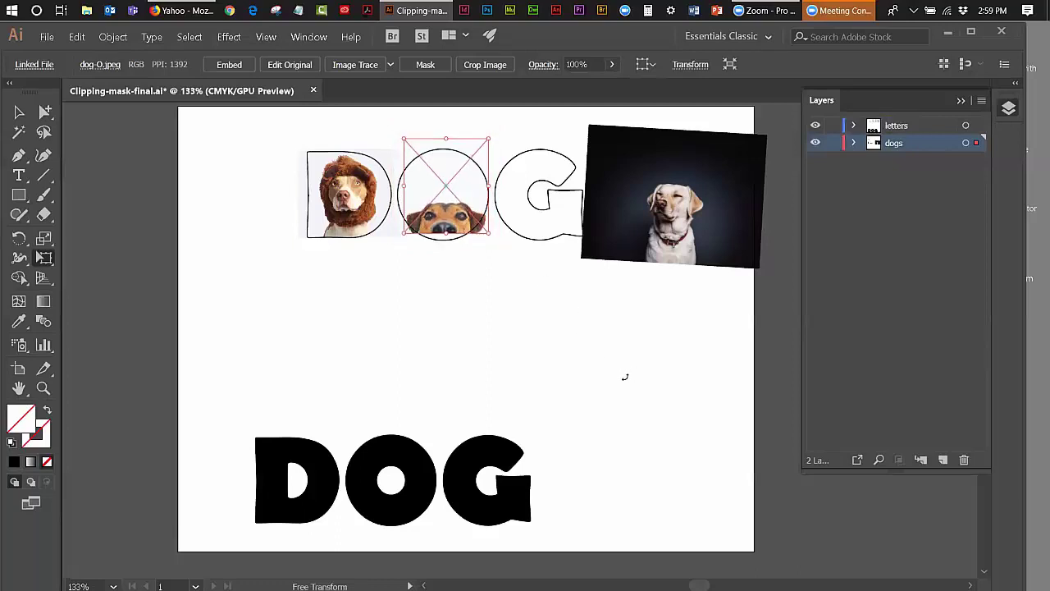
key(Down)
key(Down)
key(Down)
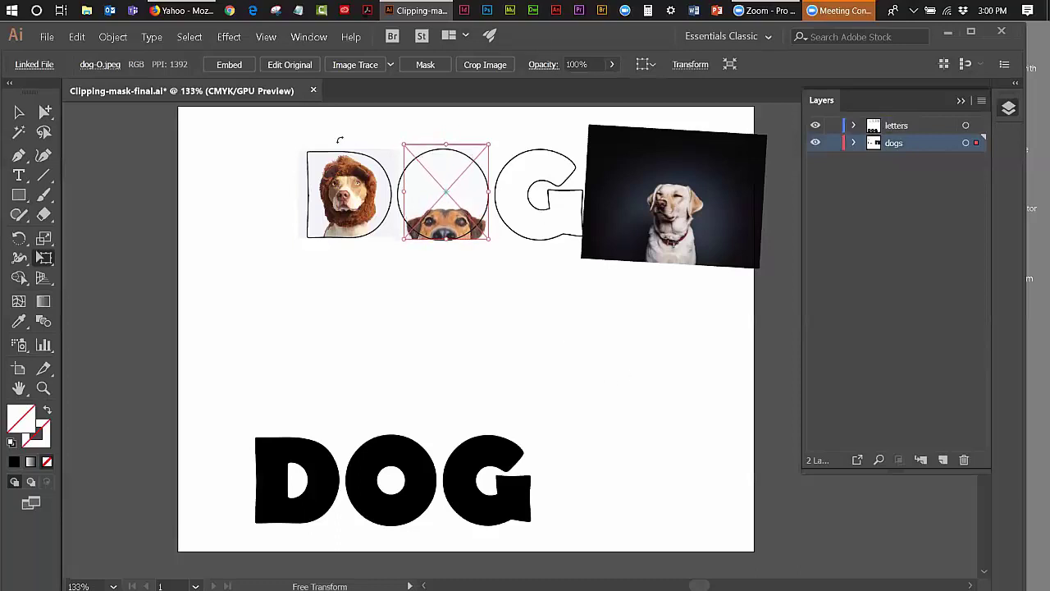
click(13, 132)
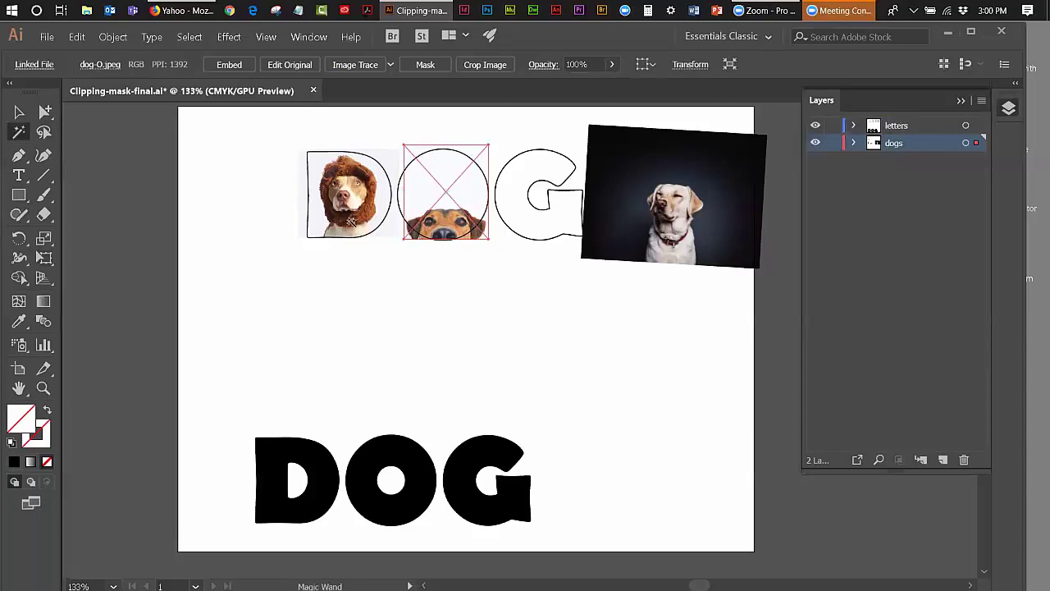
click(462, 301)
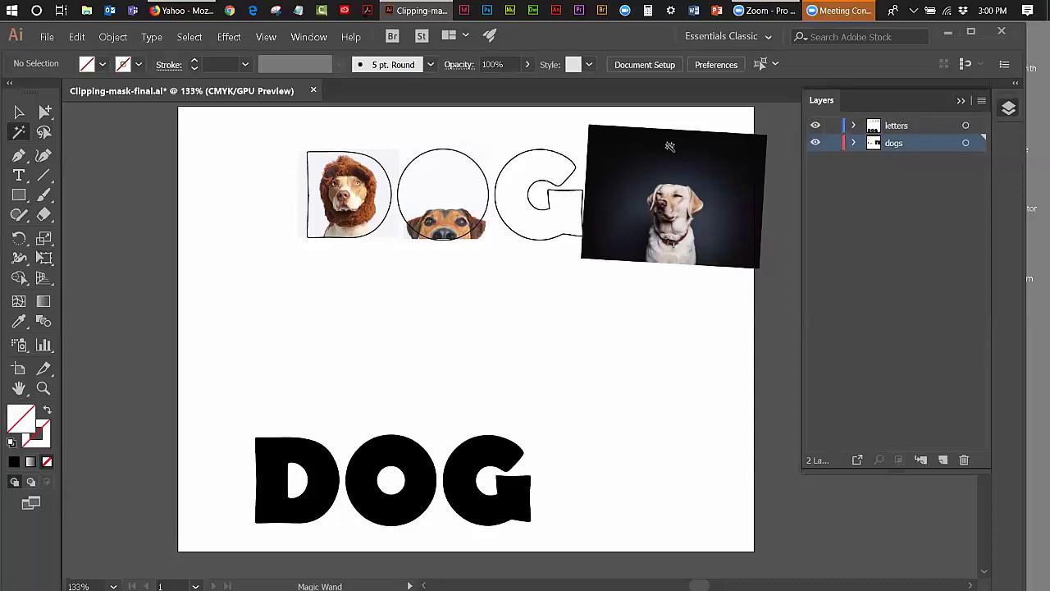
- Move the dark dog photo further right, clear of the upper G outline
click(18, 112)
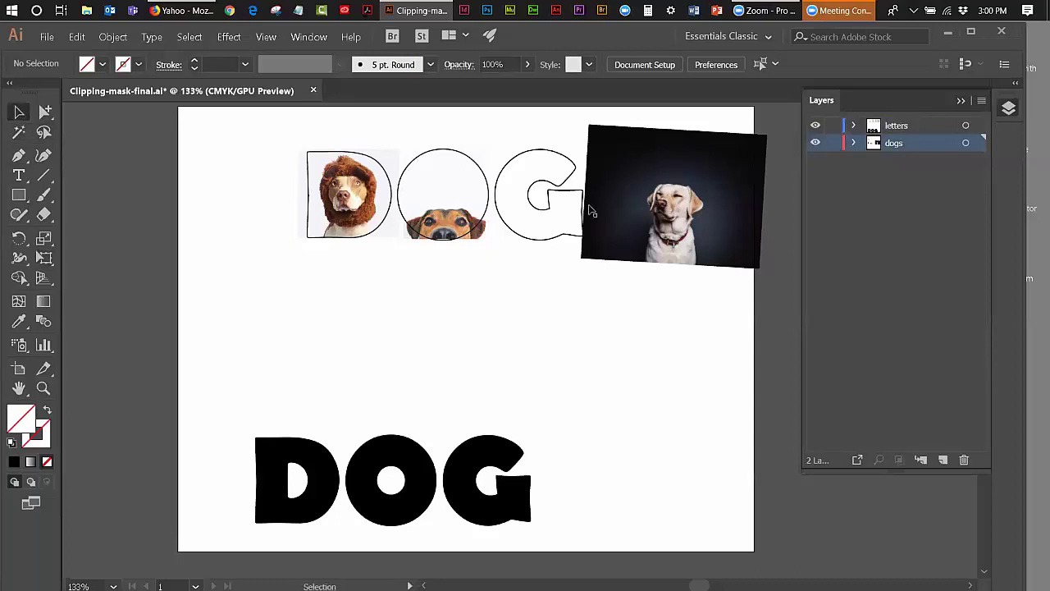
drag(623, 218, 684, 227)
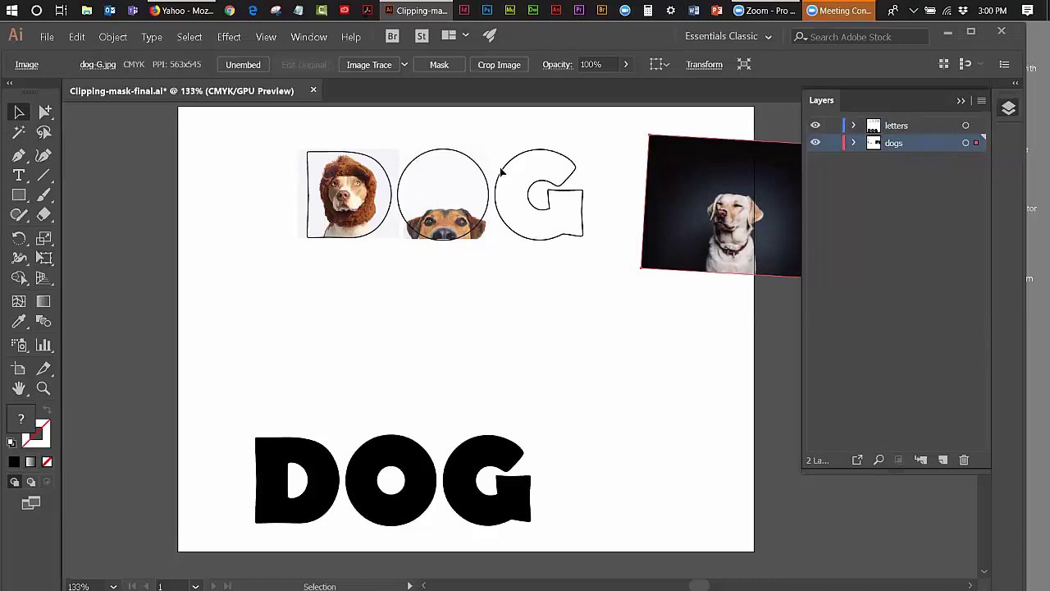
- Select the upper D outline together with the hooded-dog photo, make a clipping mask from them, and deselect
click(411, 167)
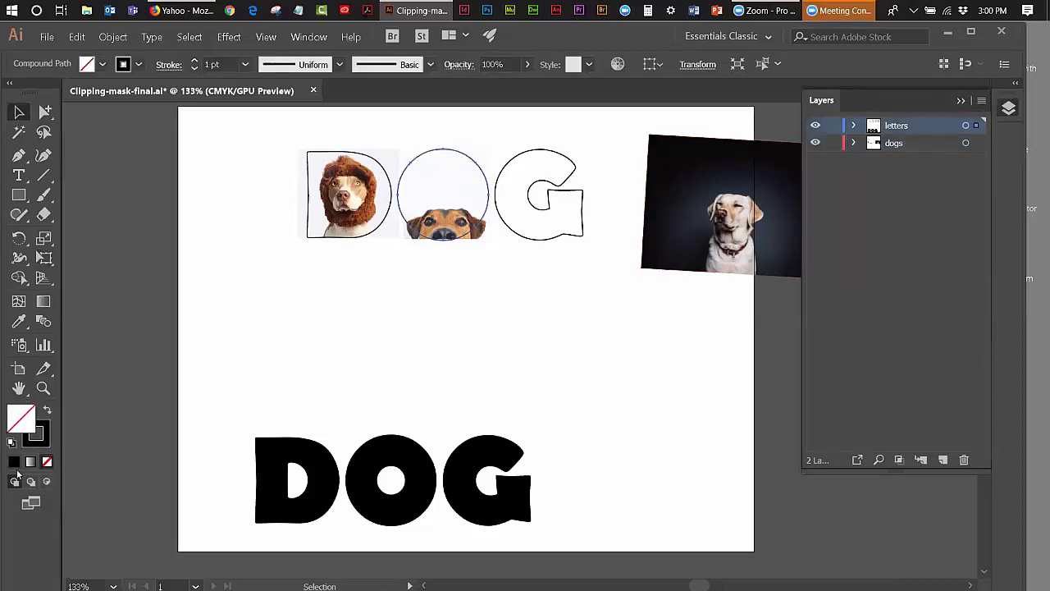
drag(279, 129, 362, 206)
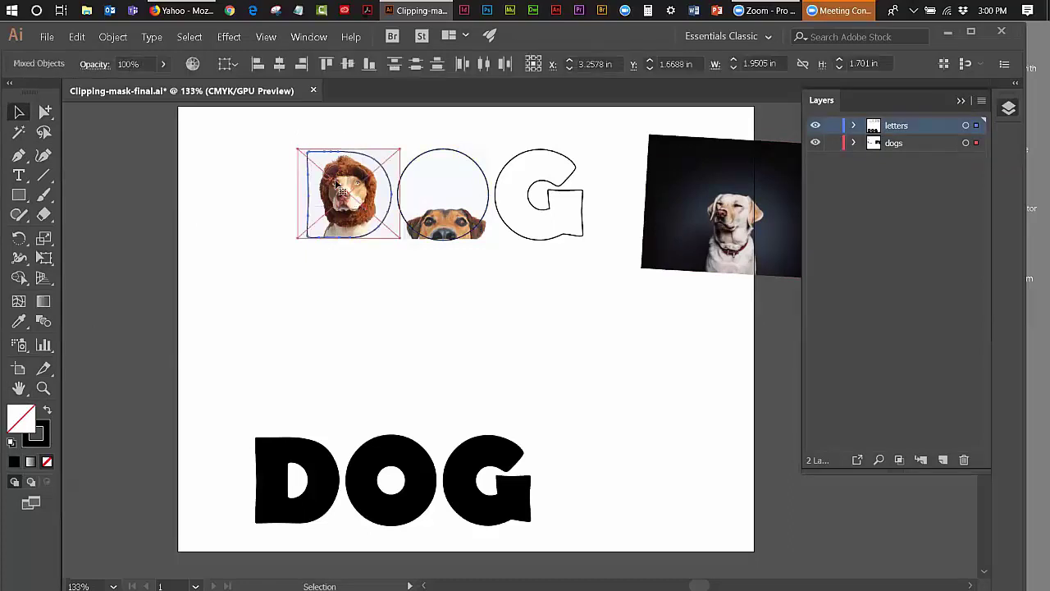
click(246, 135)
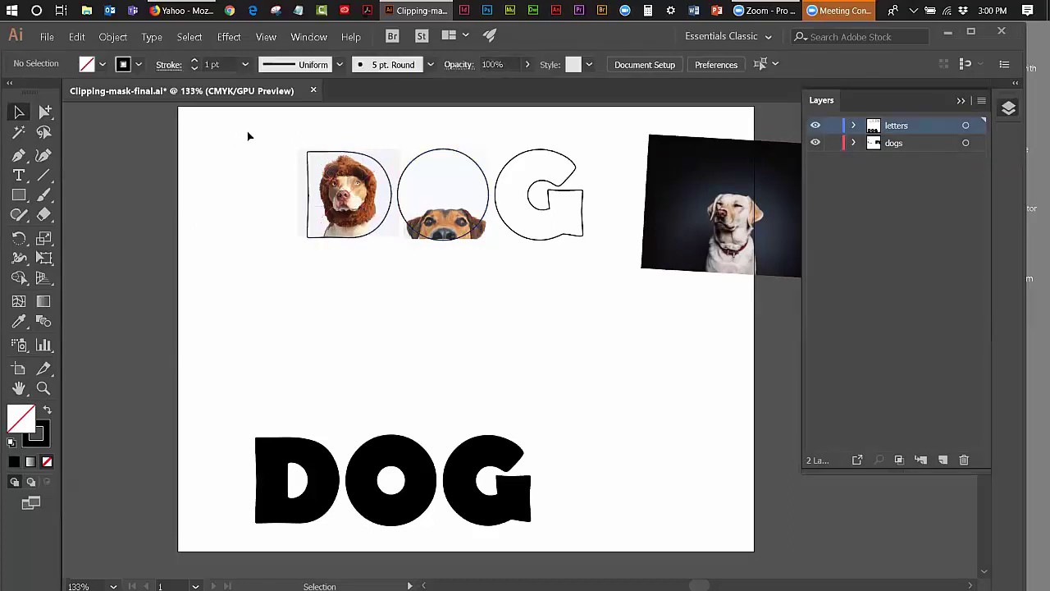
click(325, 177)
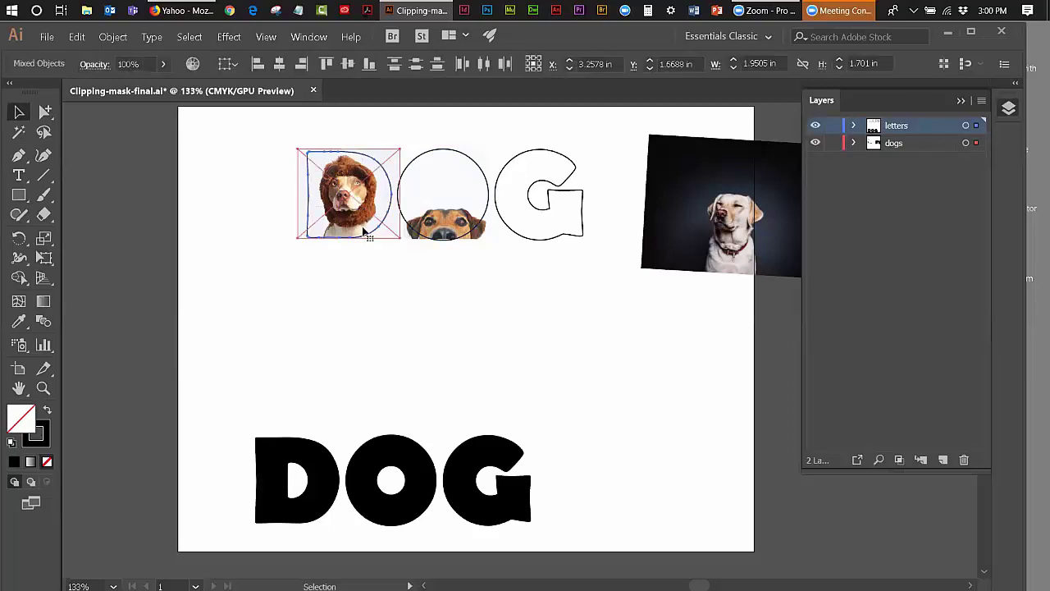
click(113, 36)
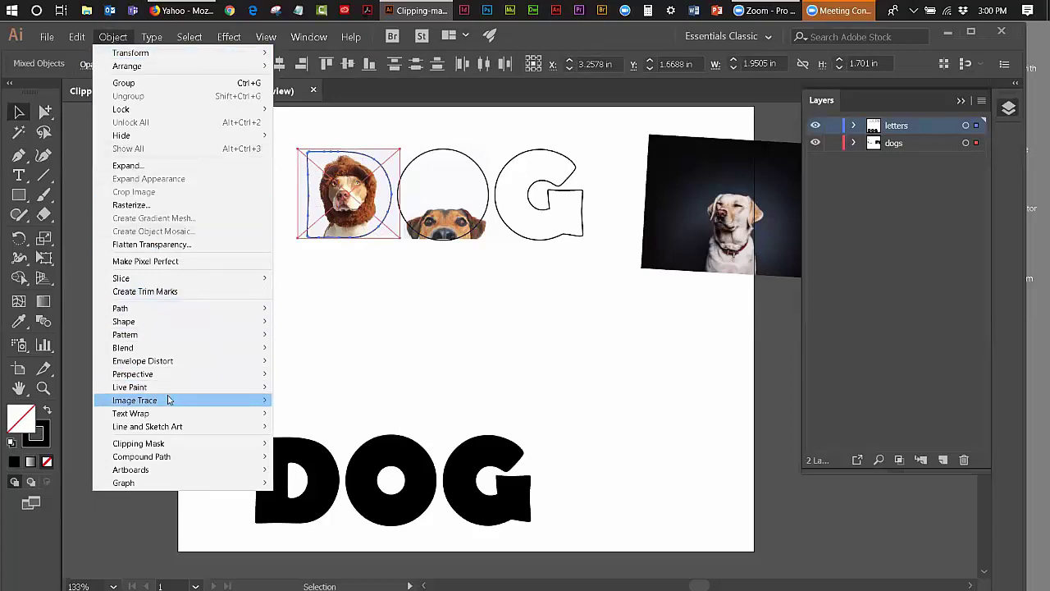
mouse_move(169, 401)
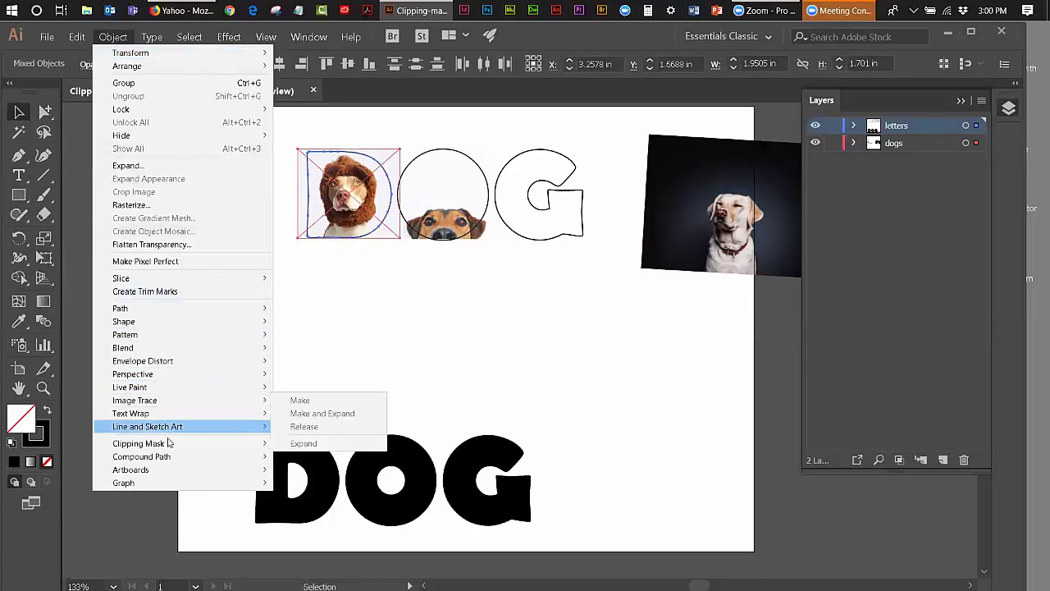
mouse_move(166, 447)
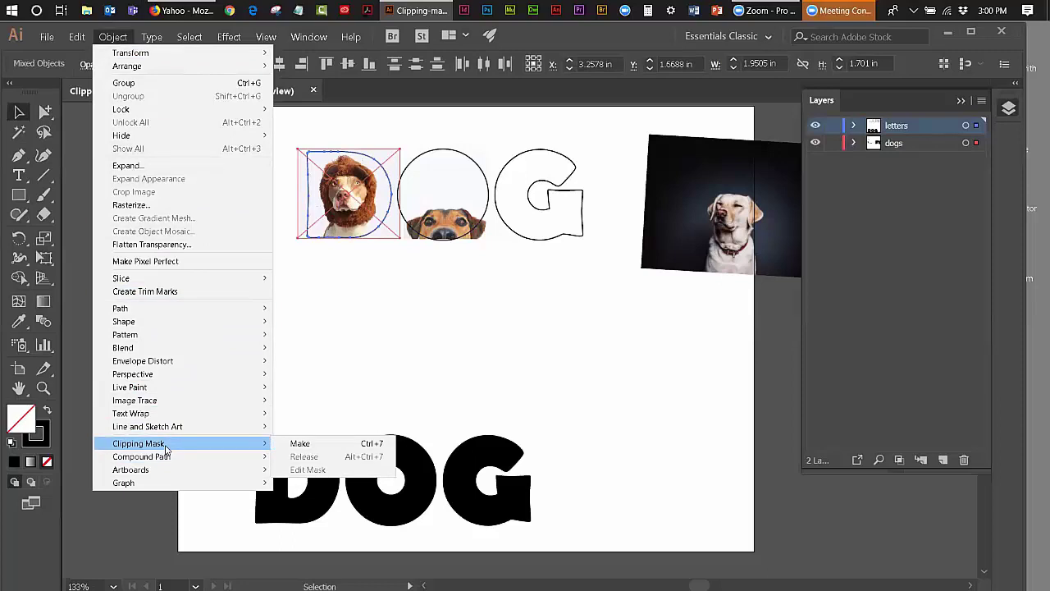
click(297, 441)
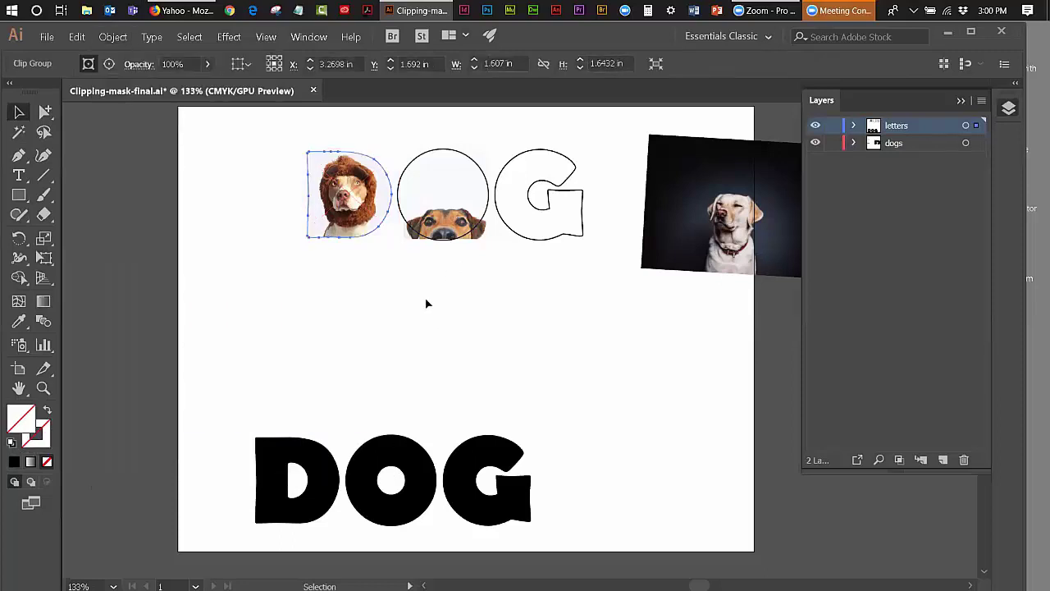
click(524, 334)
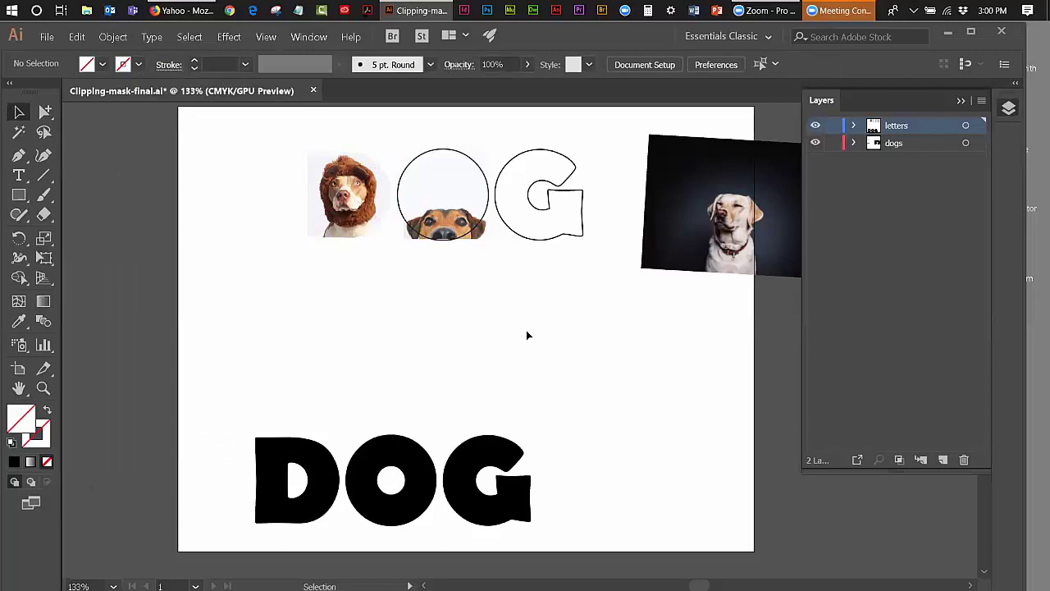
- Make a clipping mask from the upper O outline and the brown-dog photo behind it, and deselect
drag(417, 125, 450, 169)
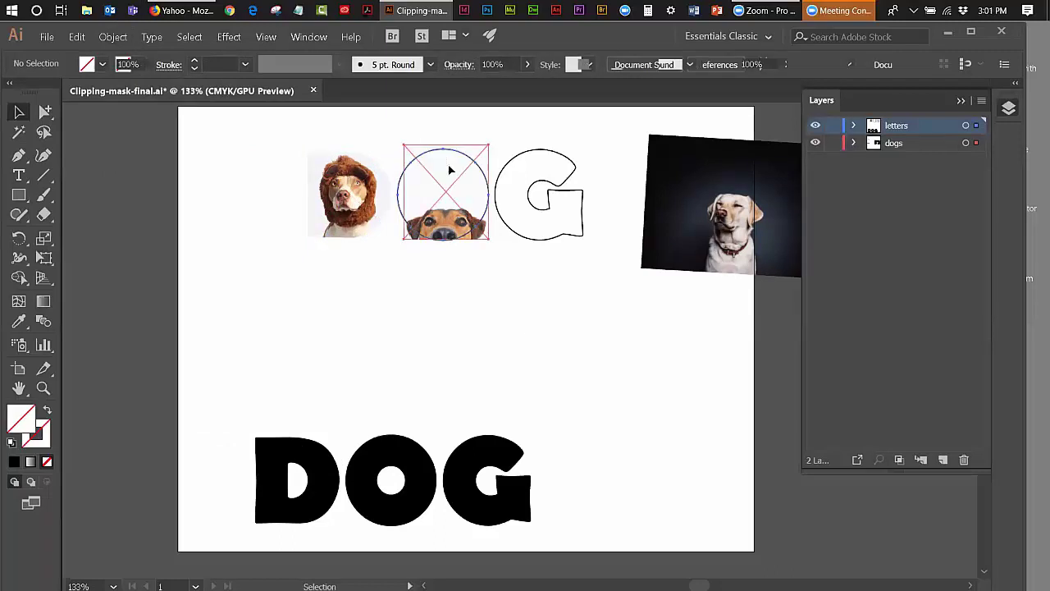
click(115, 39)
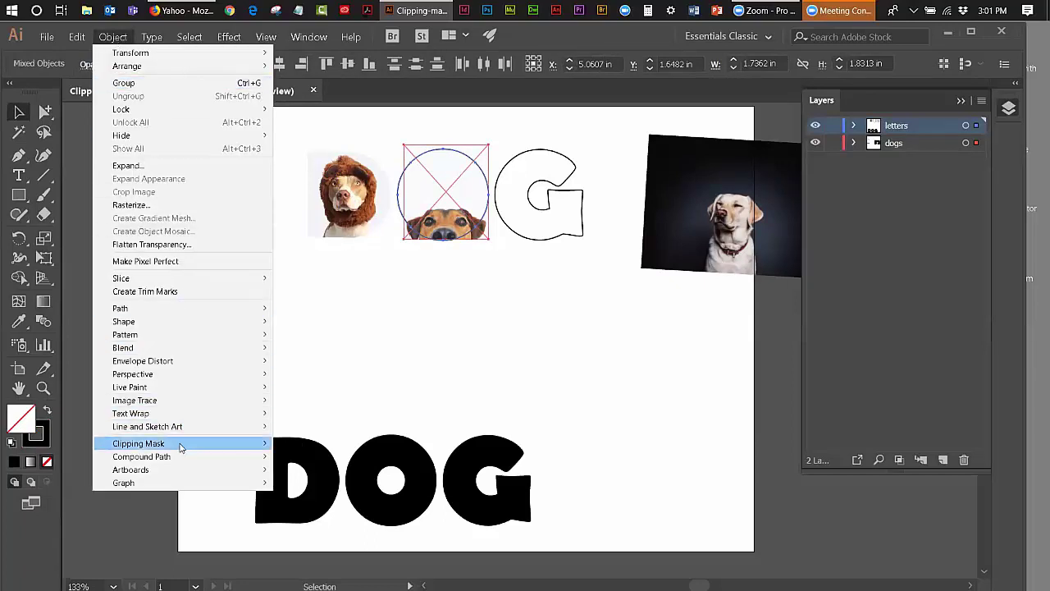
mouse_move(180, 447)
click(298, 441)
click(457, 311)
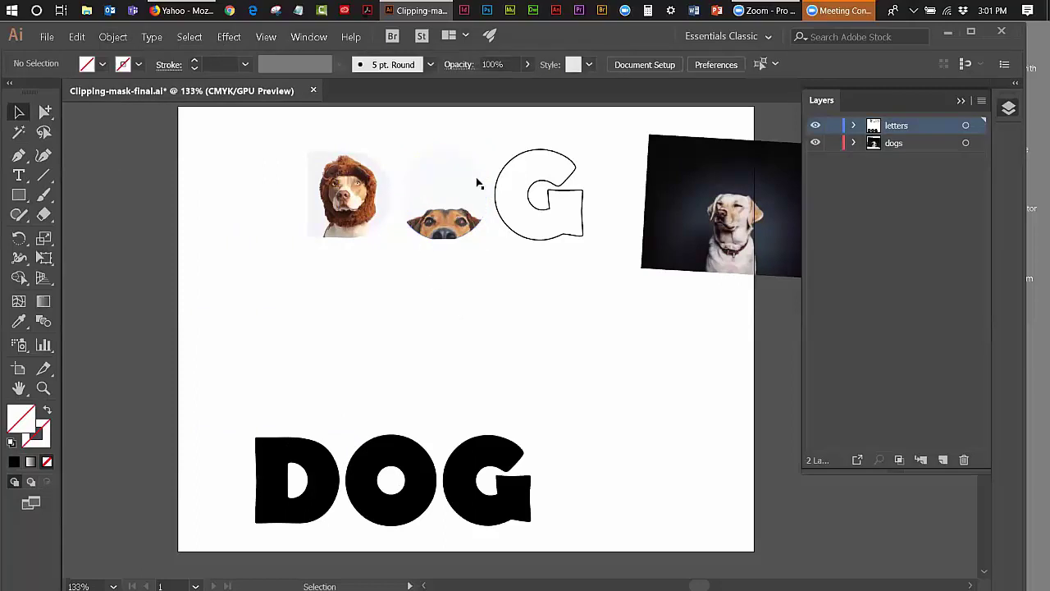
- Move the dark dog photo behind the upper G outline so the dog's head sits in the lower part of the letter
drag(763, 194, 563, 183)
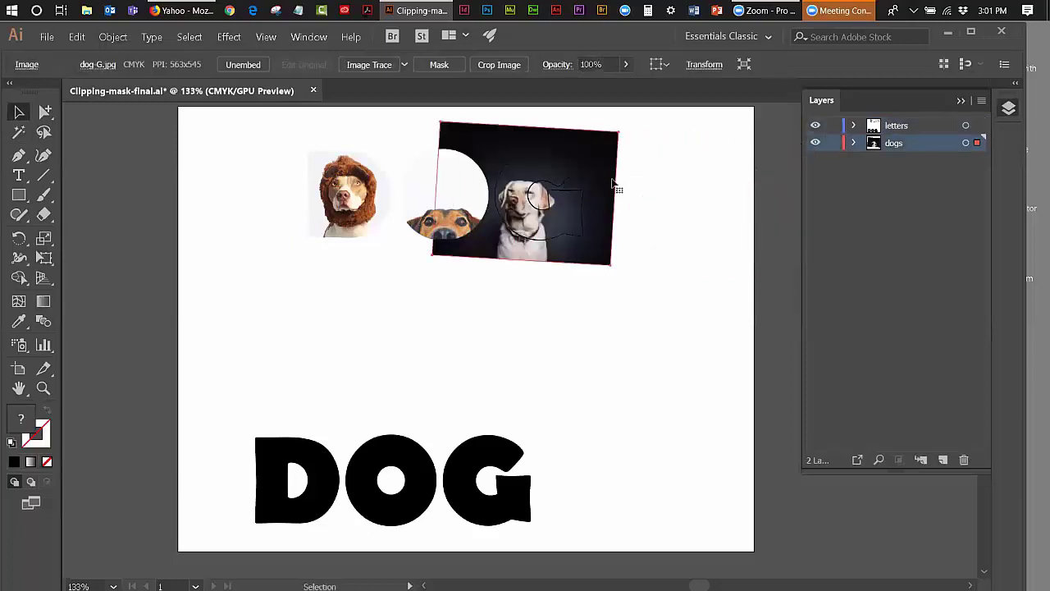
drag(611, 176, 613, 186)
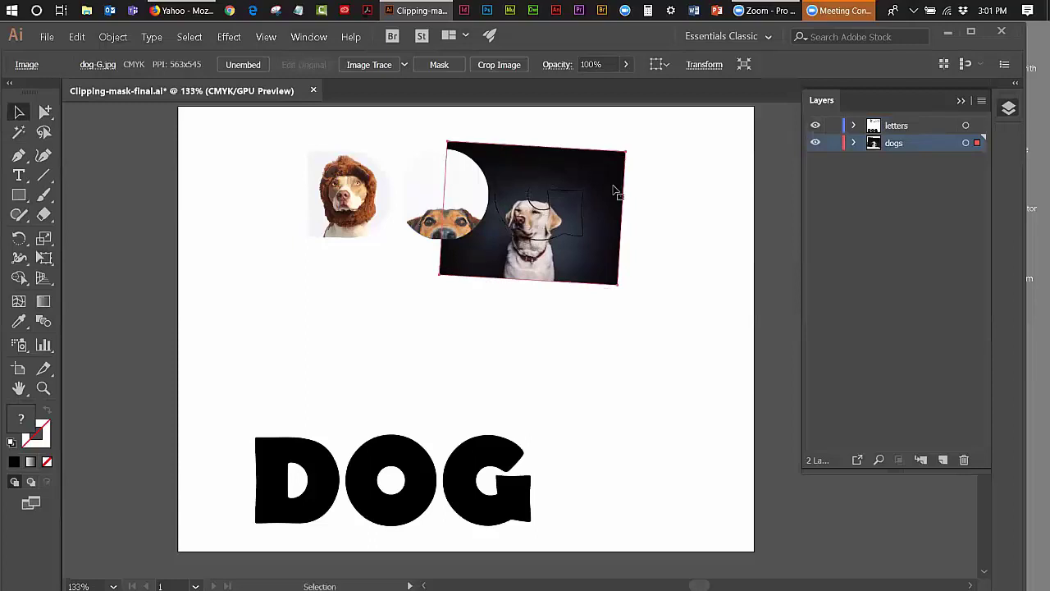
click(526, 120)
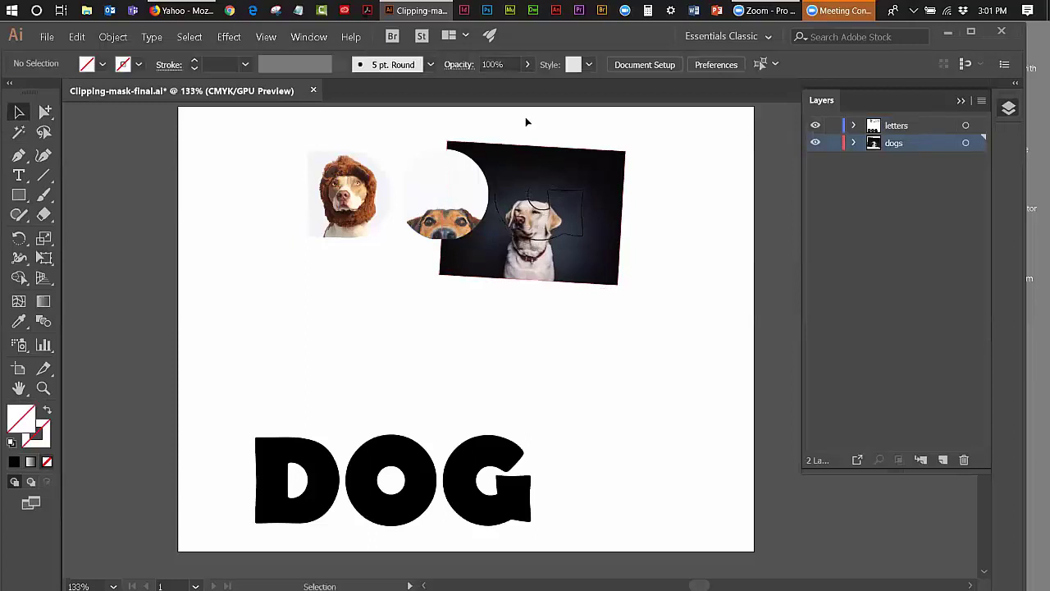
- Make a clipping mask from the upper G outline and the dark dog photo
drag(526, 122, 780, 224)
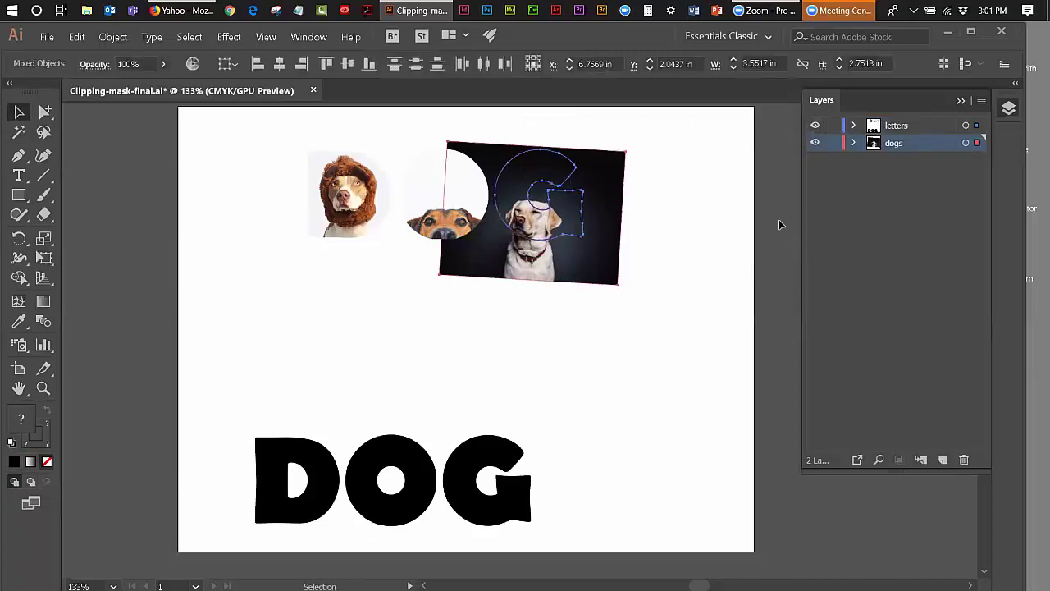
click(111, 41)
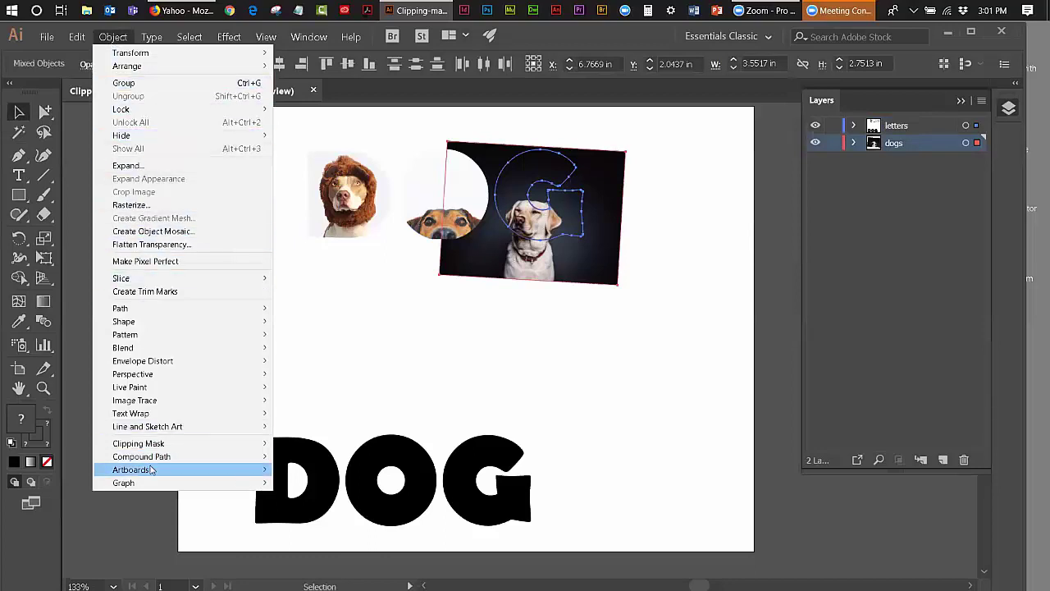
mouse_move(218, 443)
click(300, 443)
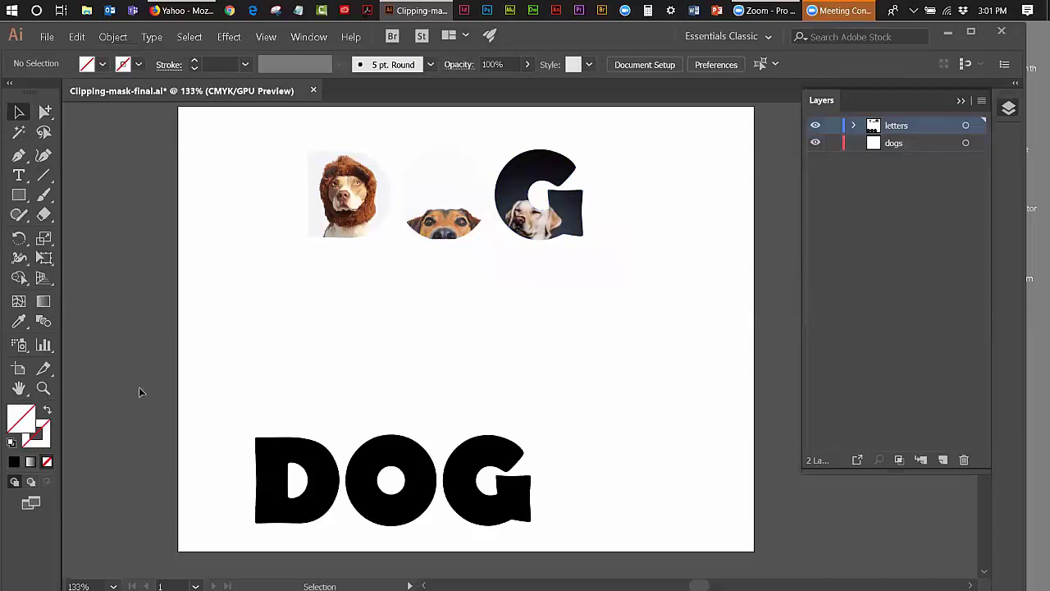
drag(237, 402, 534, 514)
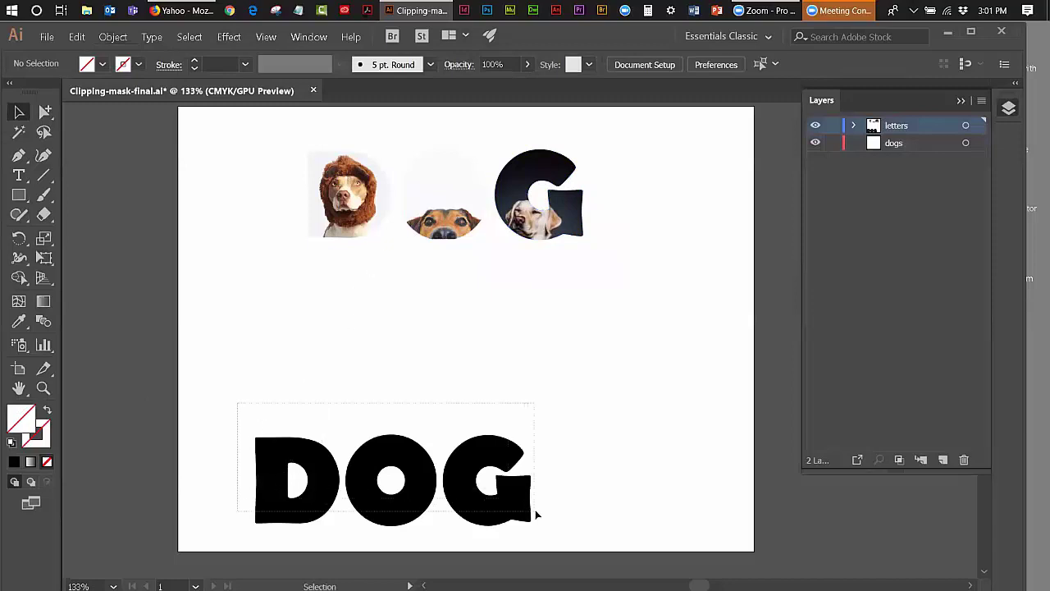
click(299, 151)
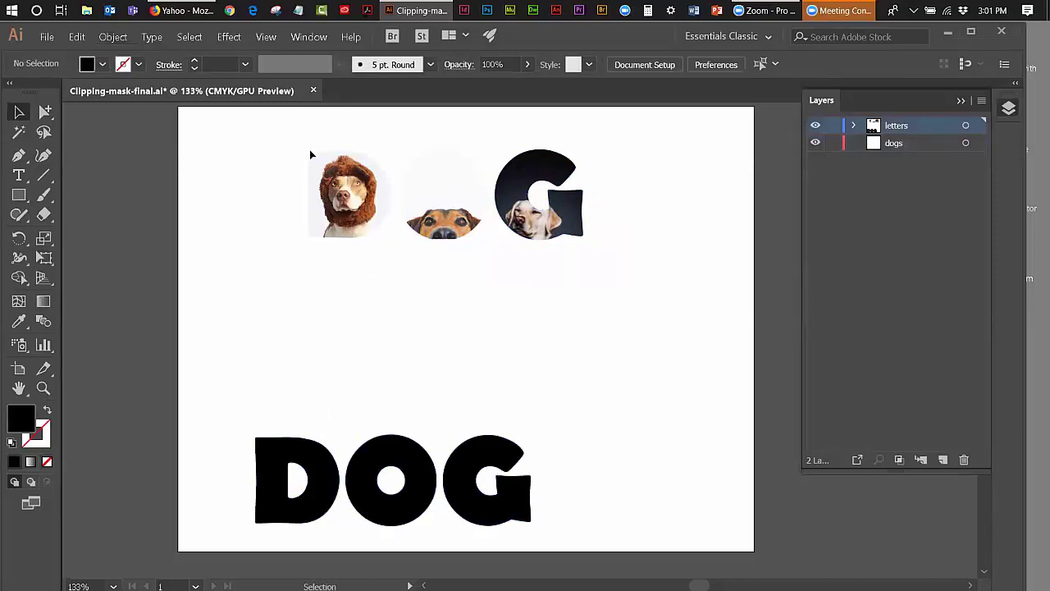
- Select only the clipping path of the upper D with Group Selection and give it a 1 pt black stroke
click(312, 156)
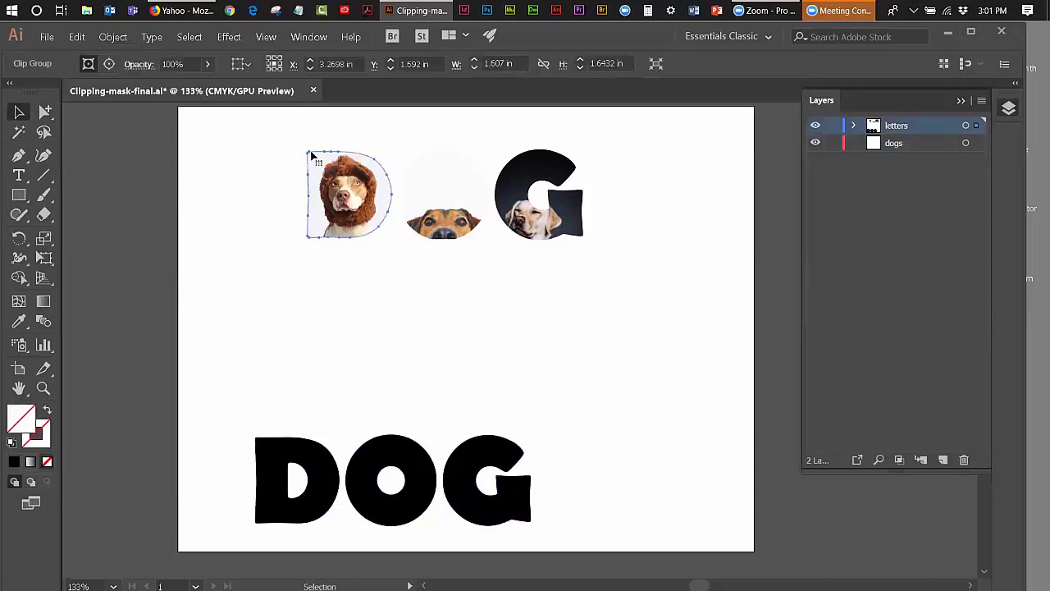
drag(45, 111, 107, 131)
click(262, 161)
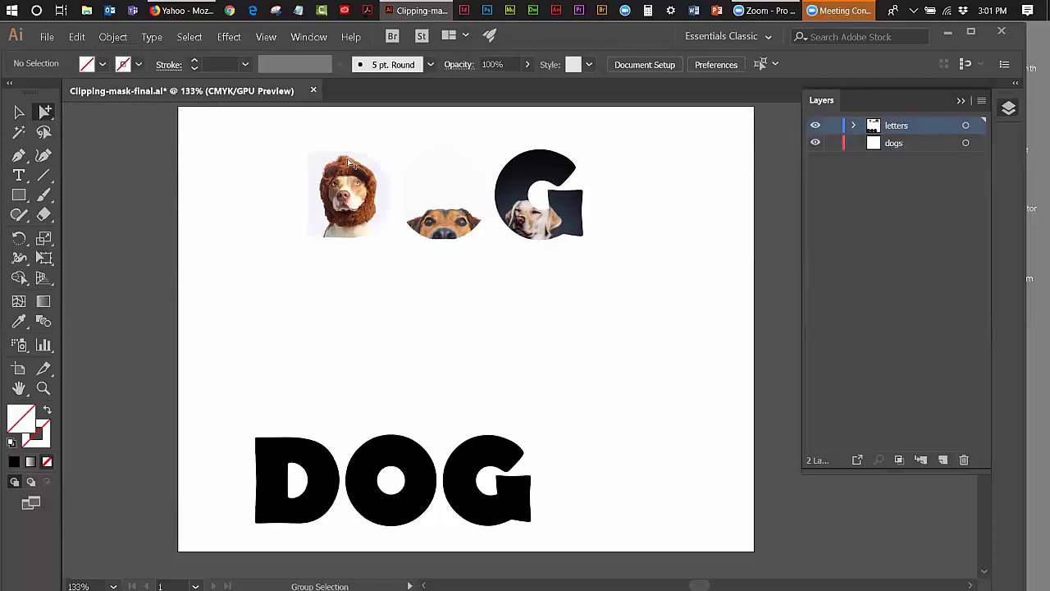
click(342, 157)
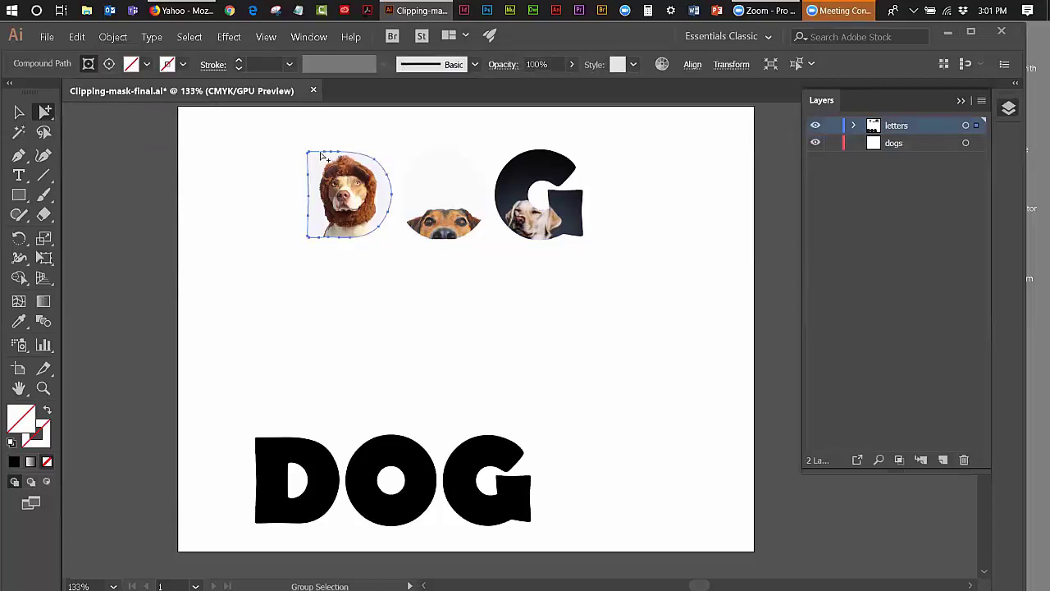
click(184, 65)
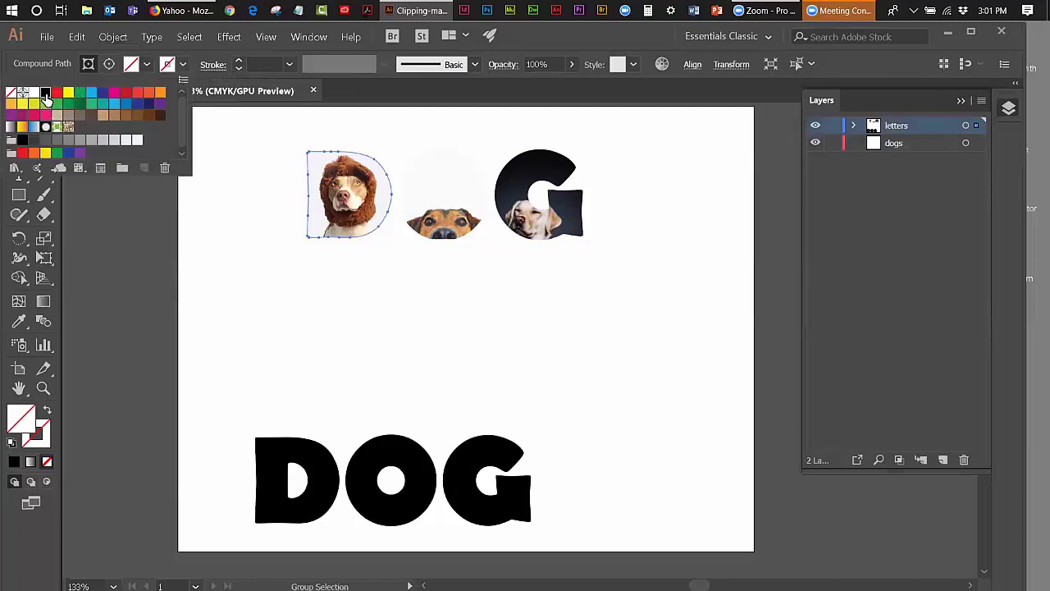
click(45, 92)
click(231, 171)
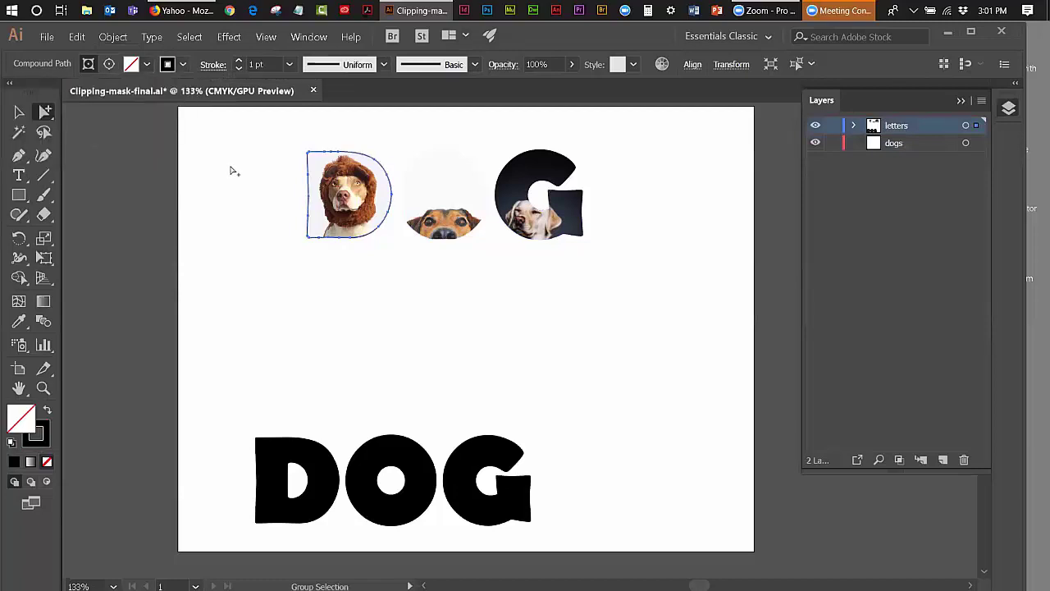
click(399, 330)
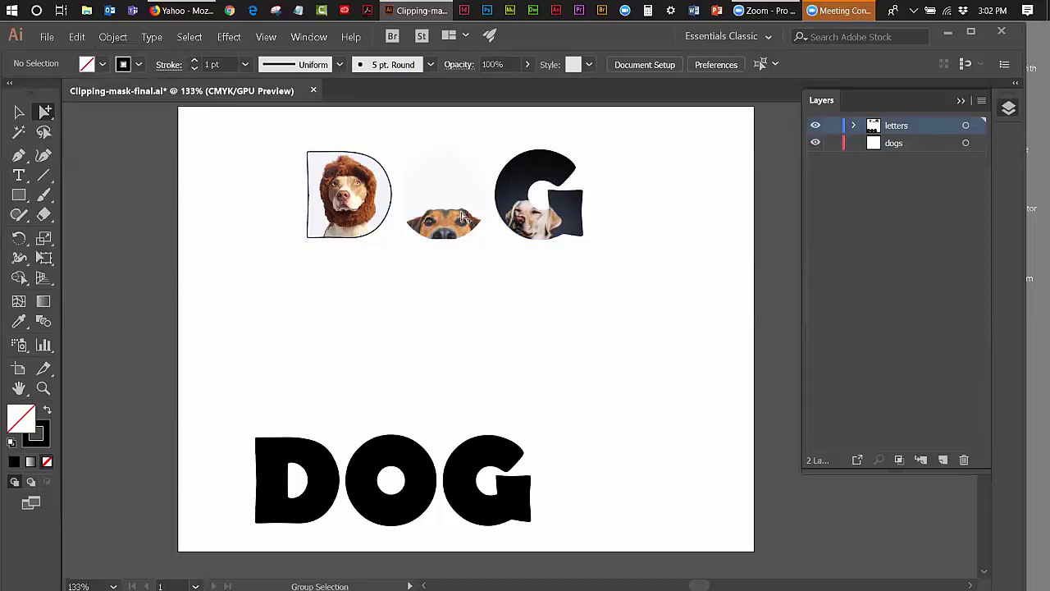
- Nudge the brown-dog photo slightly down inside the O's clipping mask and deselect it
click(440, 193)
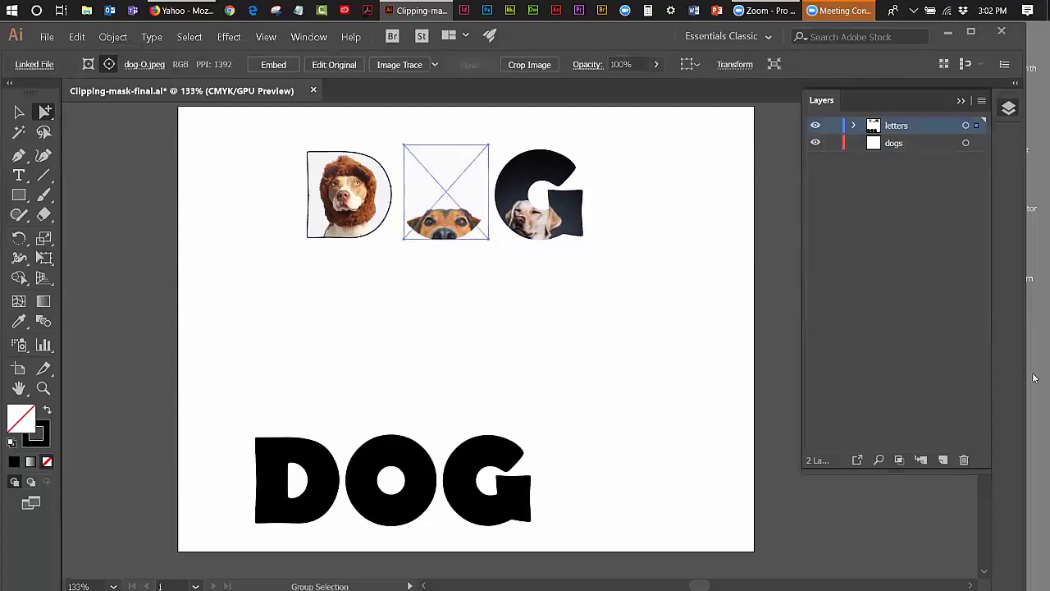
key(Down)
key(Down)
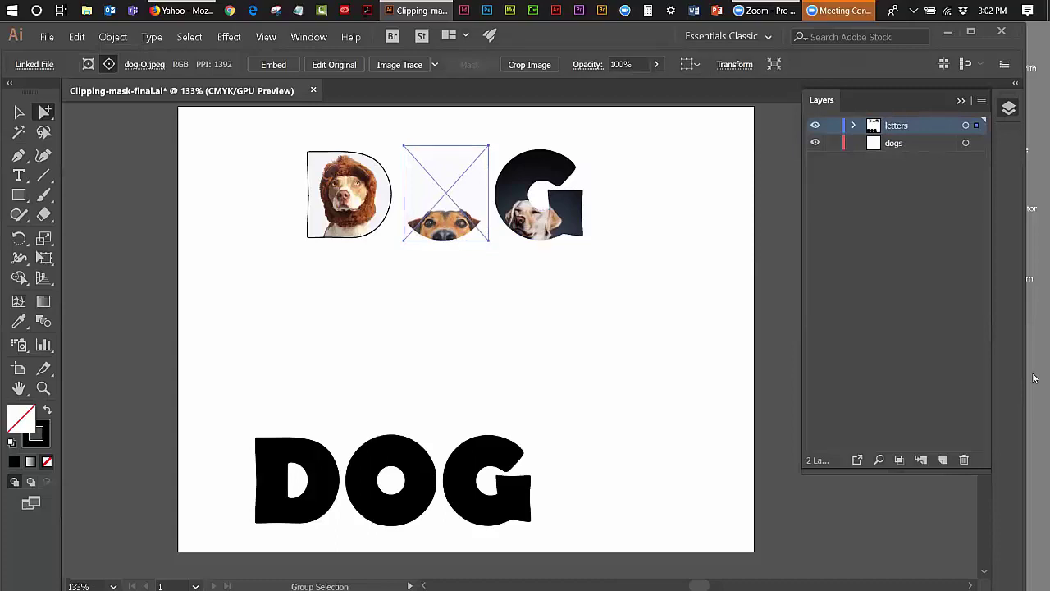
click(802, 235)
- Enlarge the brown-dog photo inside the O's clipping mask with Free Transform until it spans the full width of the letter
click(450, 153)
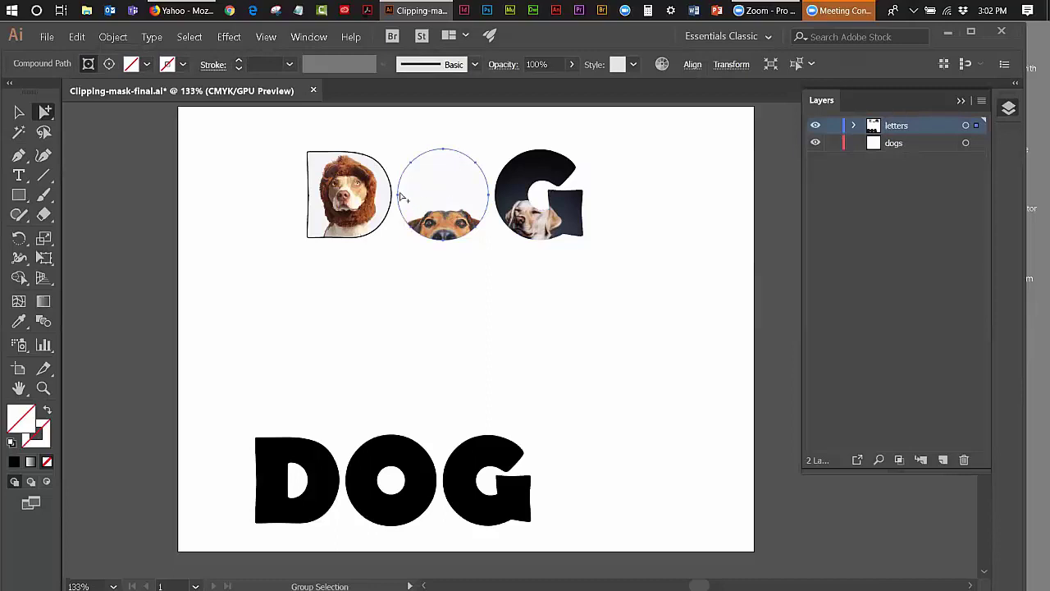
click(469, 123)
click(460, 172)
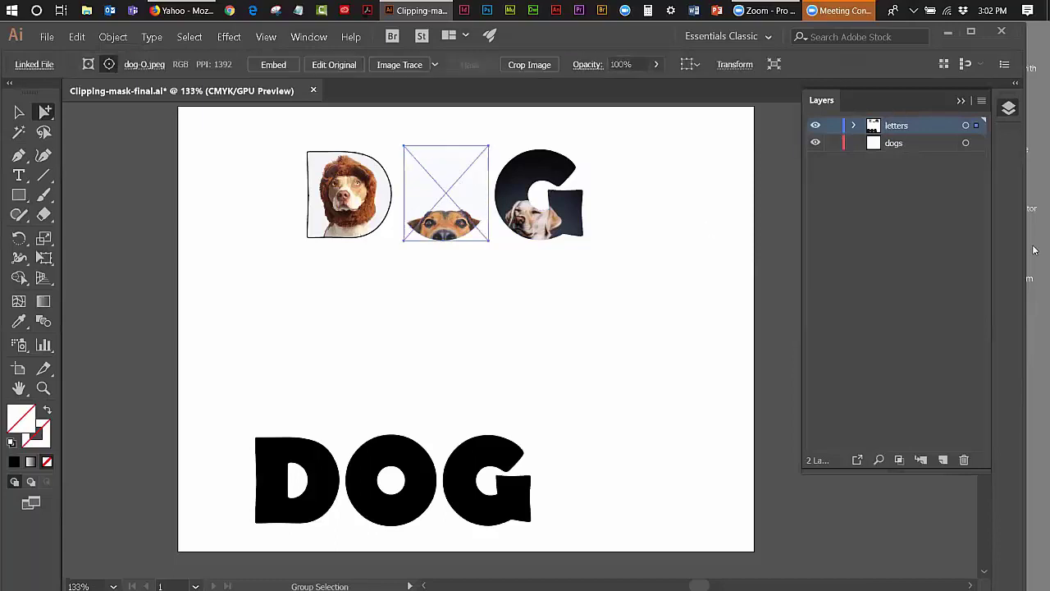
click(45, 258)
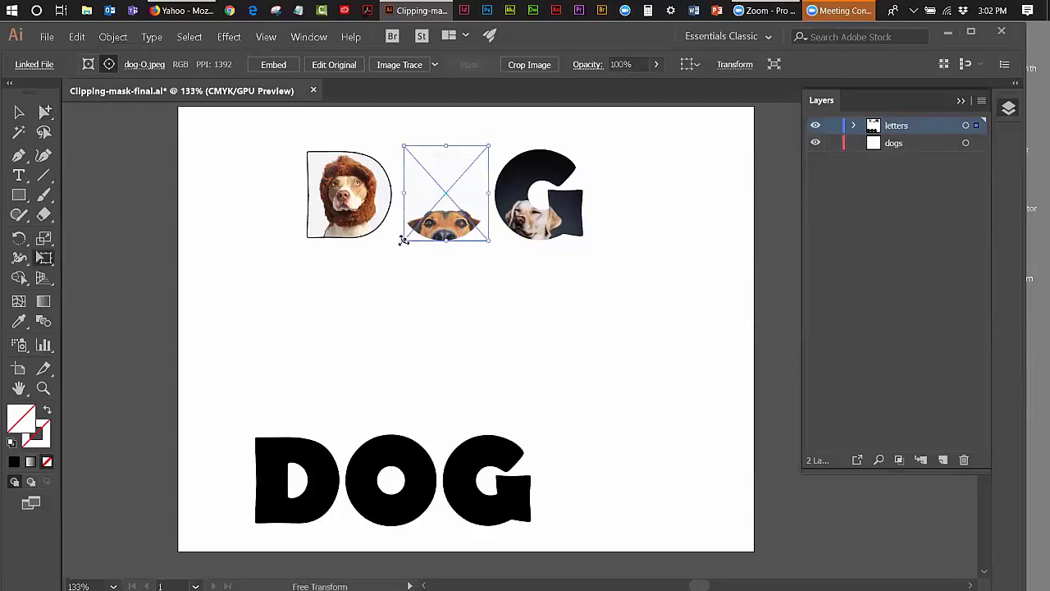
drag(404, 240, 397, 244)
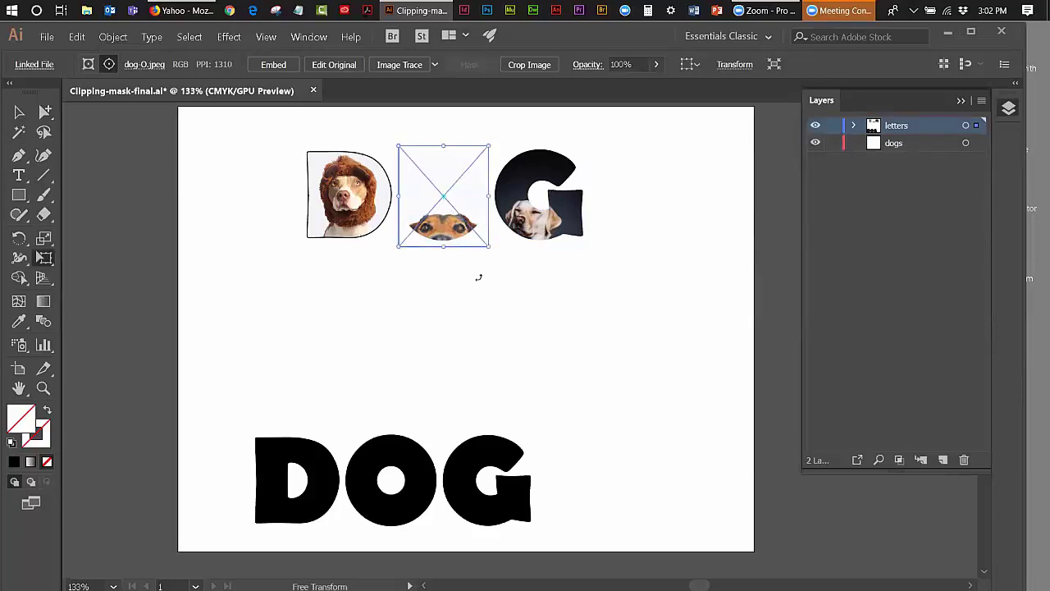
- Nudge the brown-dog photo up inside the mask until its lower edge meets the bottom of the O, and deselect it
key(Up)
key(Up)
key(Up)
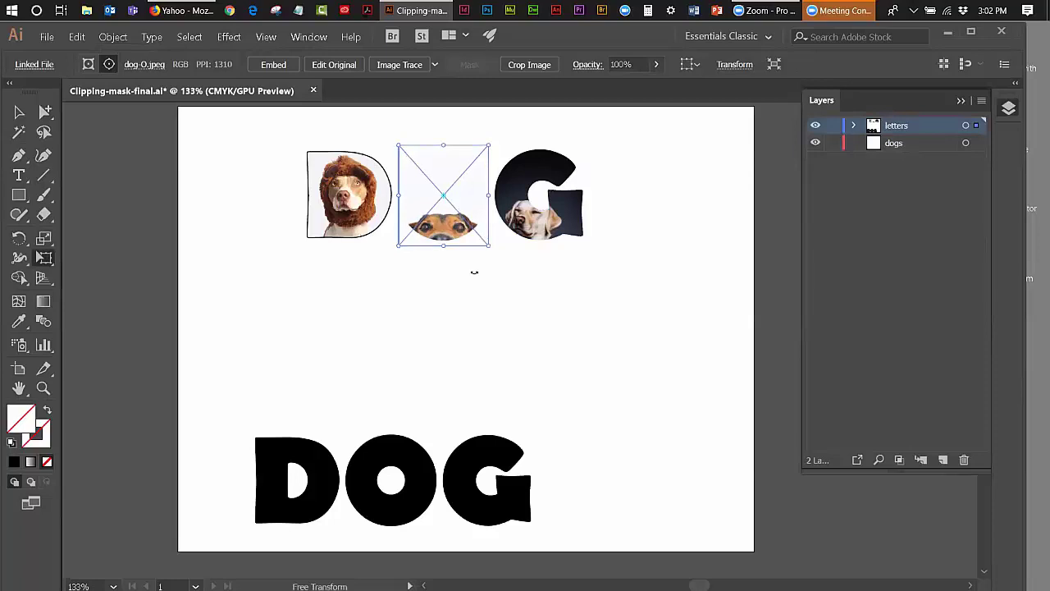
key(Up)
key(Up)
key(Up)
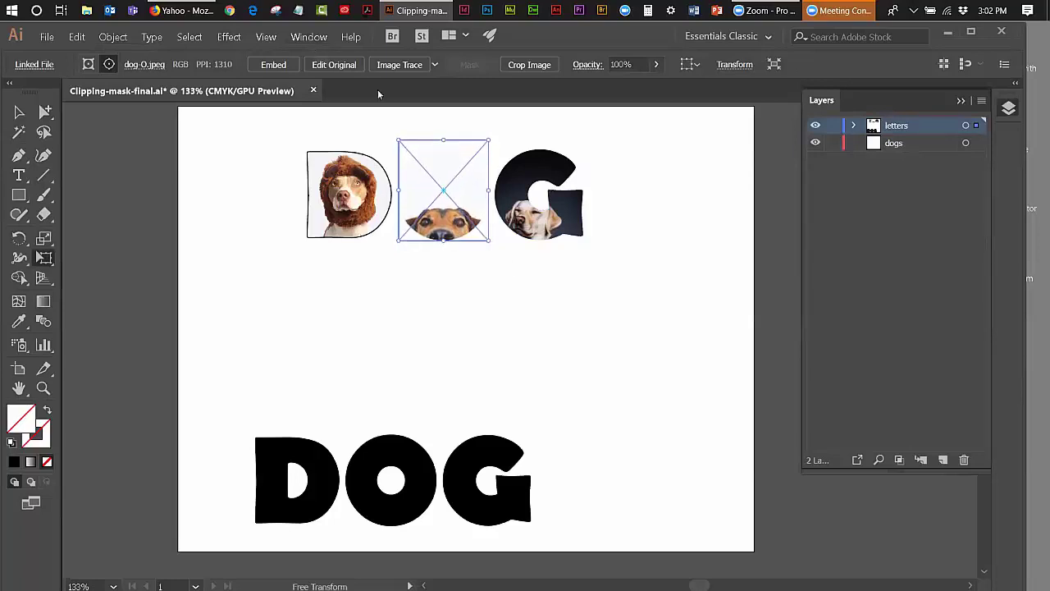
click(19, 112)
click(405, 304)
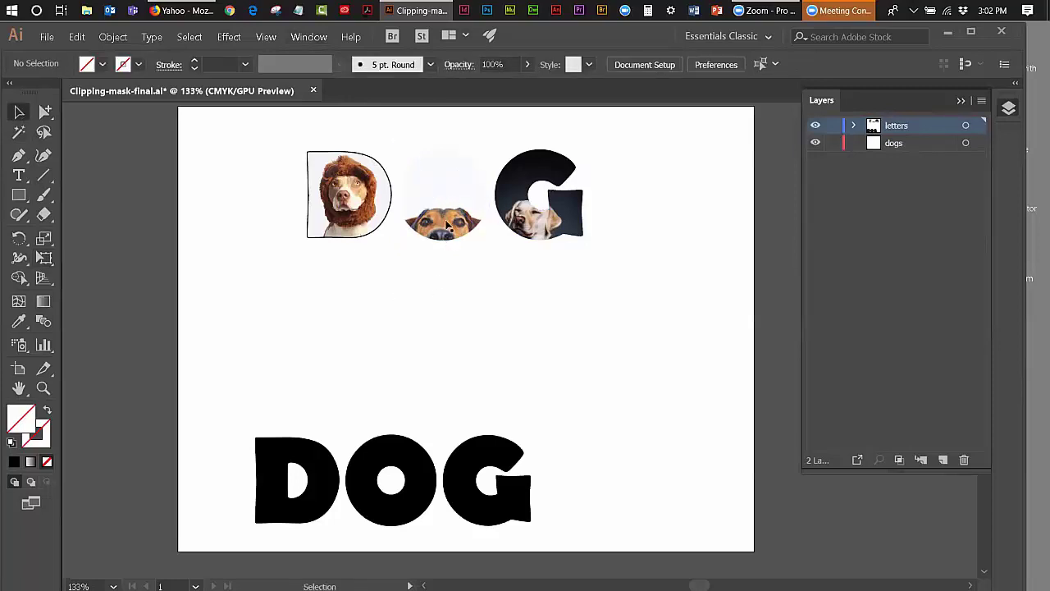
- Float the direct-selection tools beside the artwork, then use Group Selection to give the upper O's clipping path a 1 pt black stroke
drag(45, 113, 218, 134)
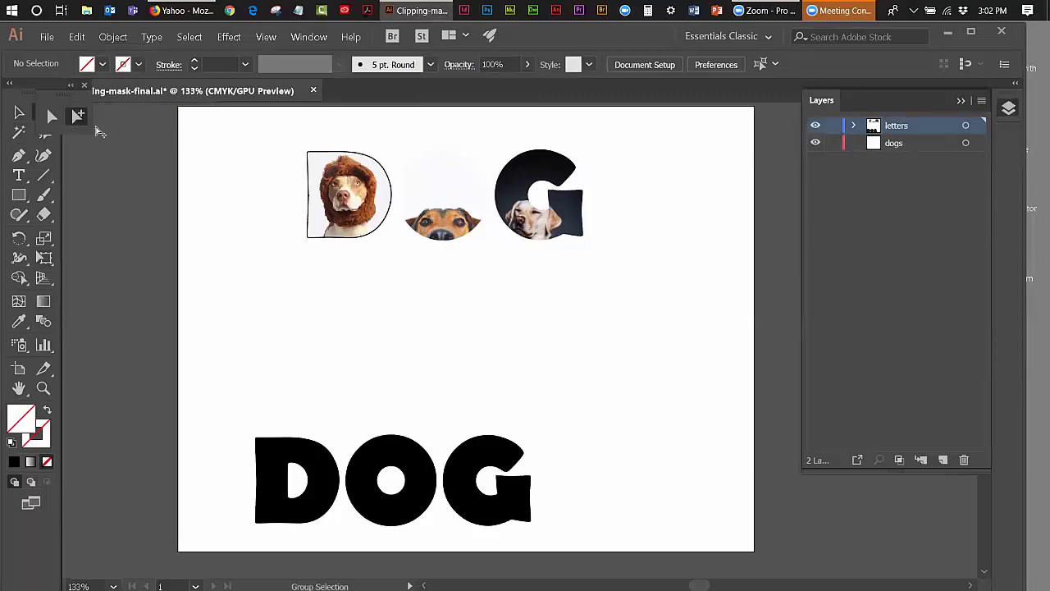
drag(48, 81, 241, 141)
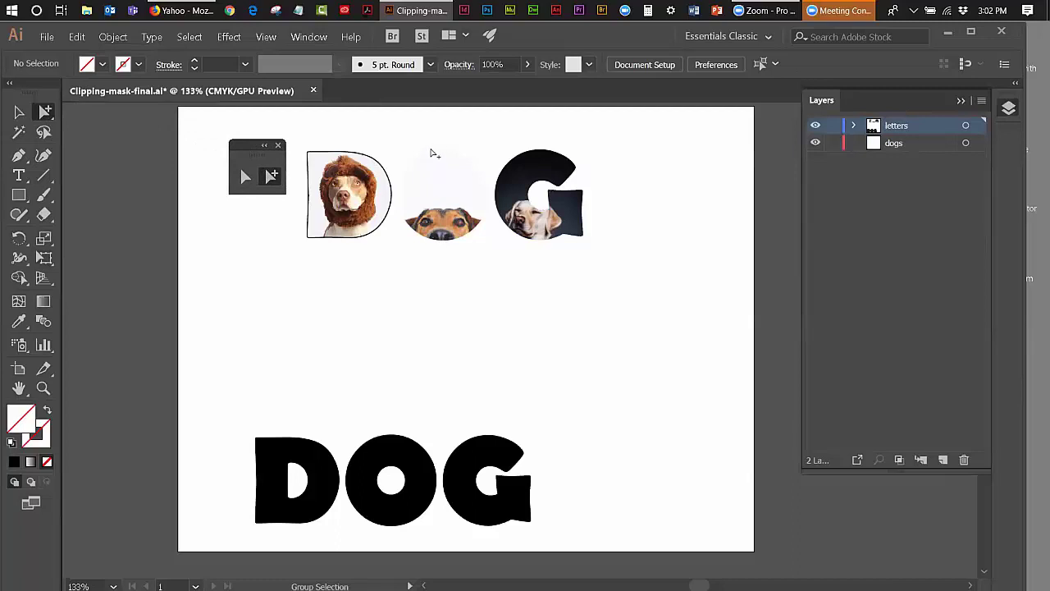
click(432, 156)
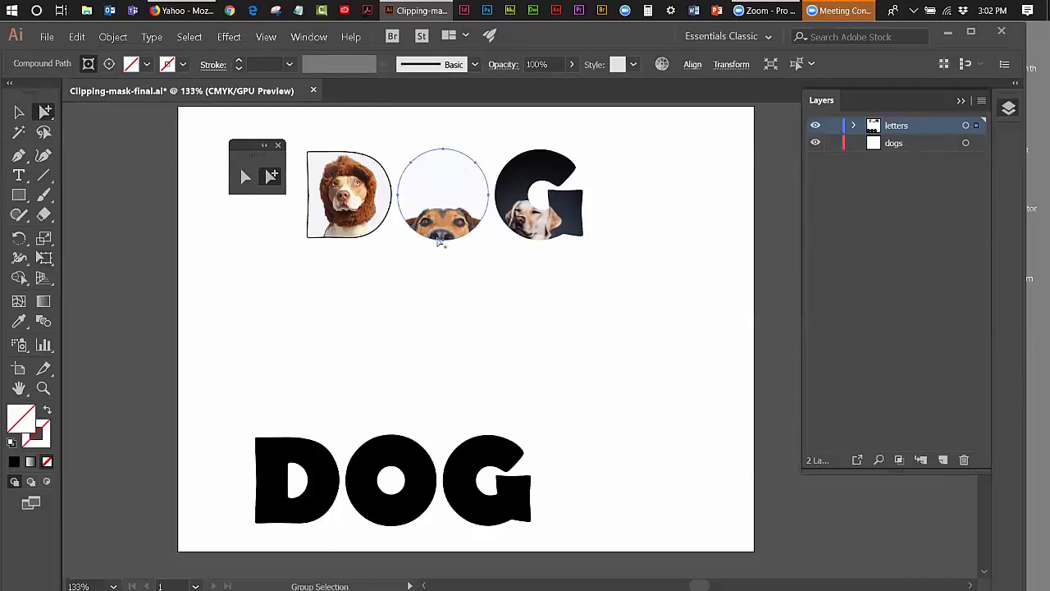
click(183, 66)
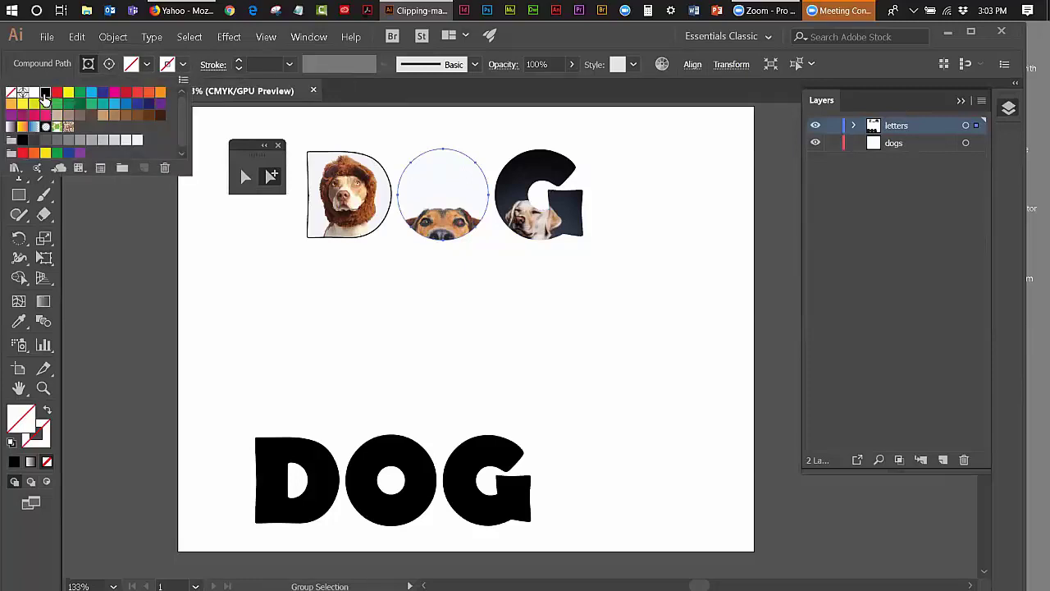
click(44, 99)
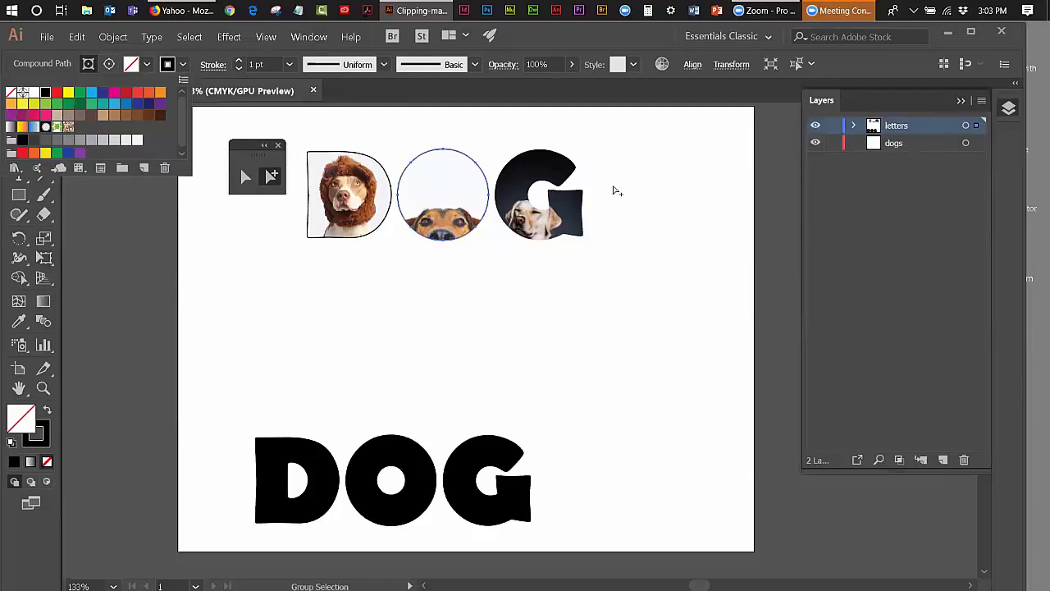
click(618, 189)
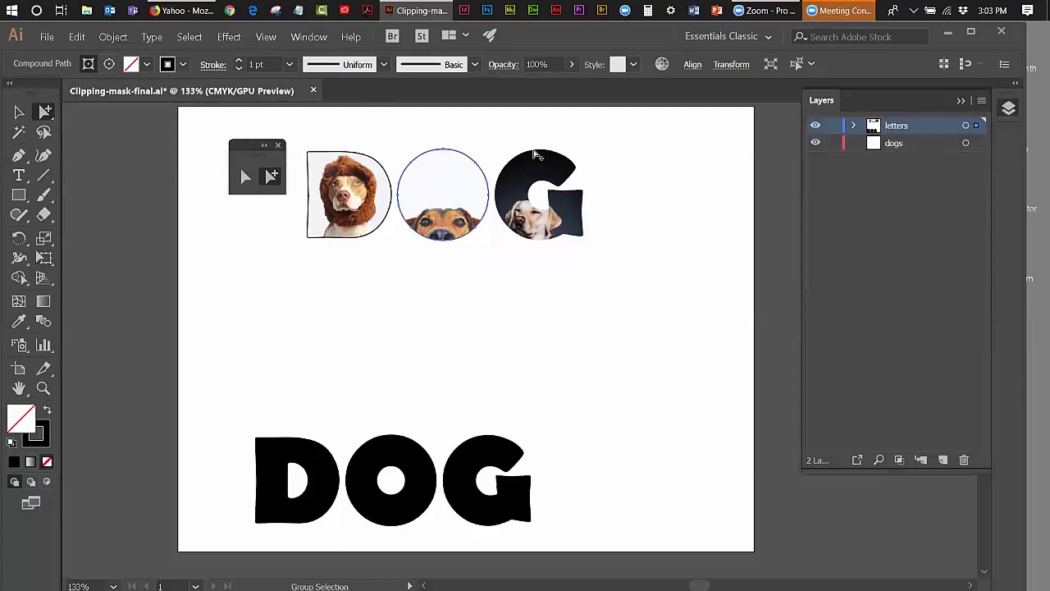
- Give the upper G's clipping path a 1 pt black stroke, deselect it, and move the floating selection tools away from the letters
click(538, 155)
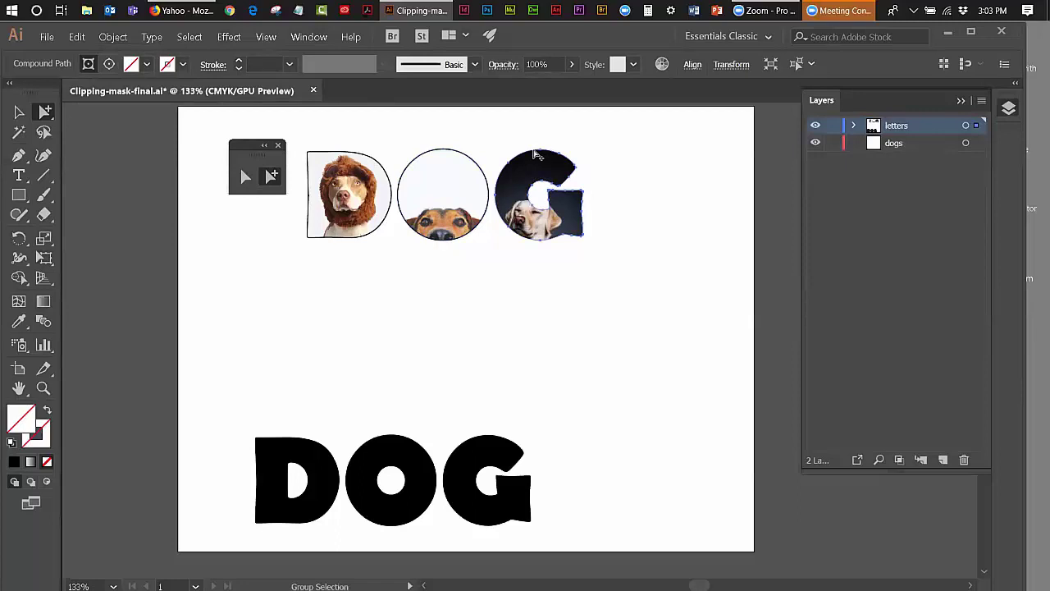
click(182, 64)
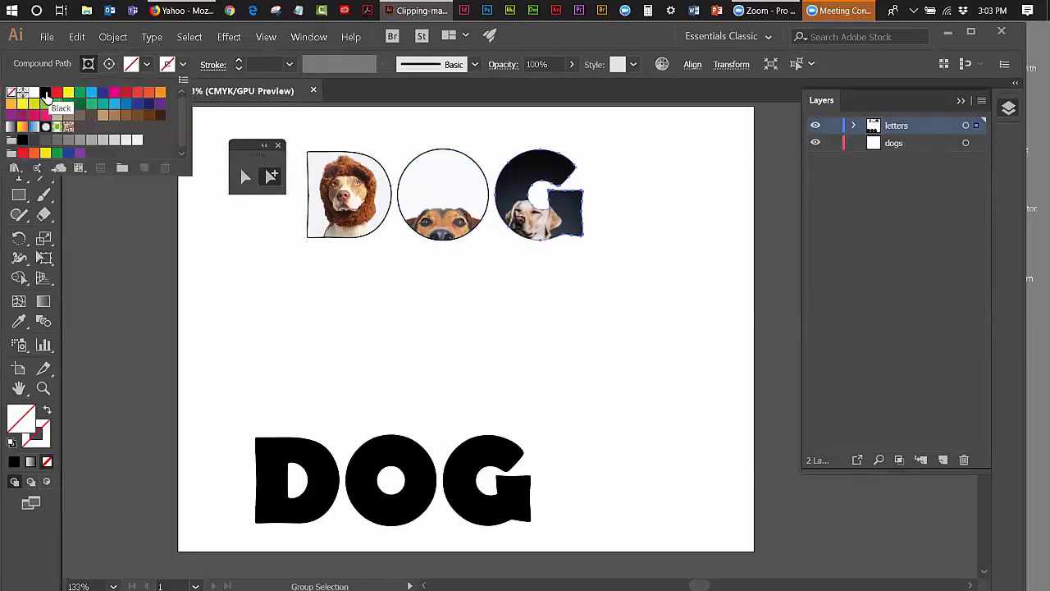
click(45, 93)
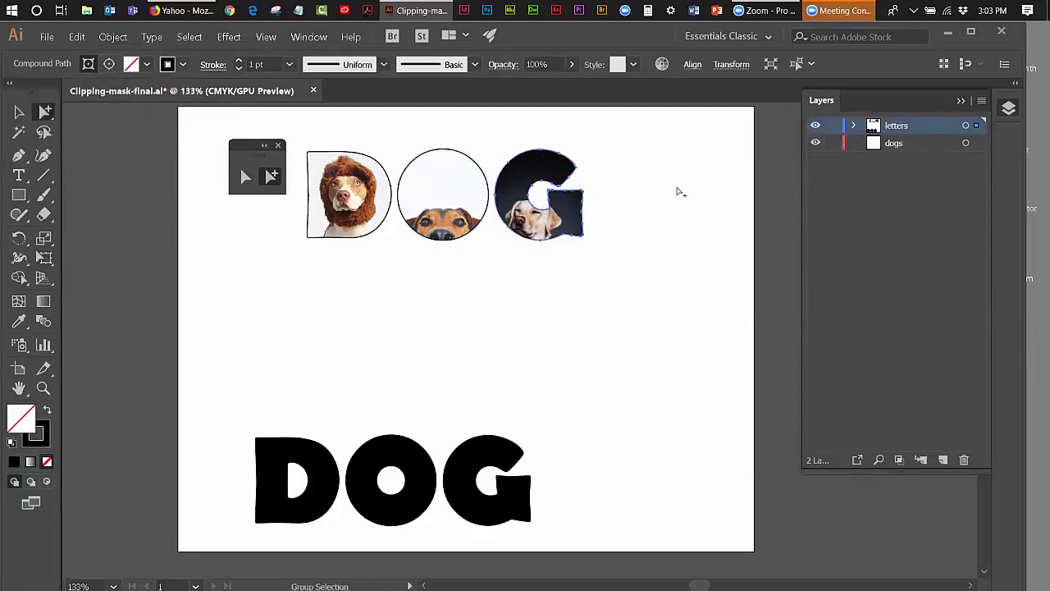
click(19, 111)
click(301, 308)
drag(238, 145, 137, 132)
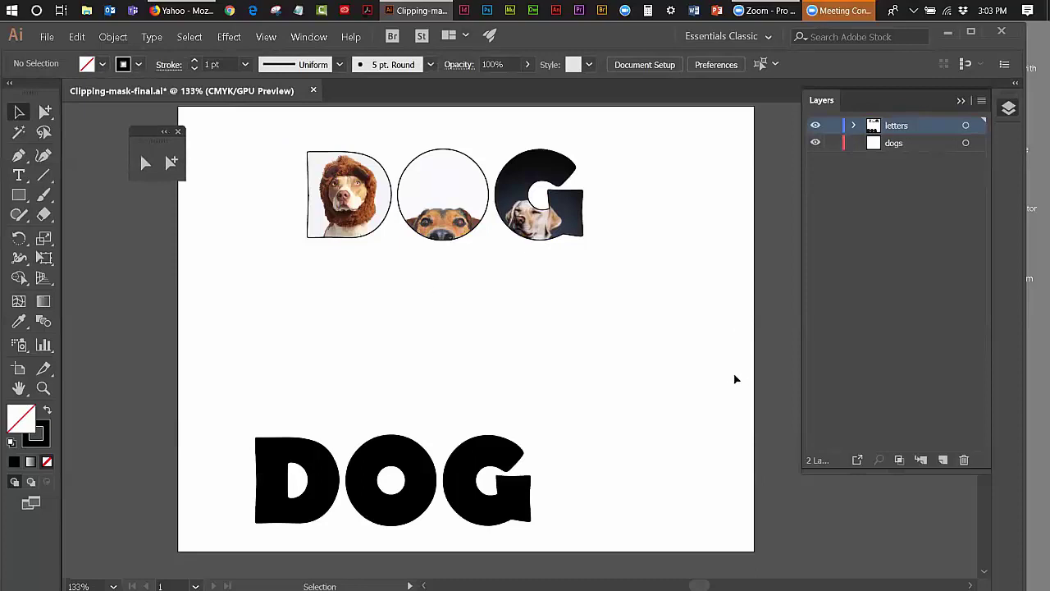
- Select the three photo-filled letters together and preview a Stylize Drop Shadow effect on them
drag(277, 148, 582, 233)
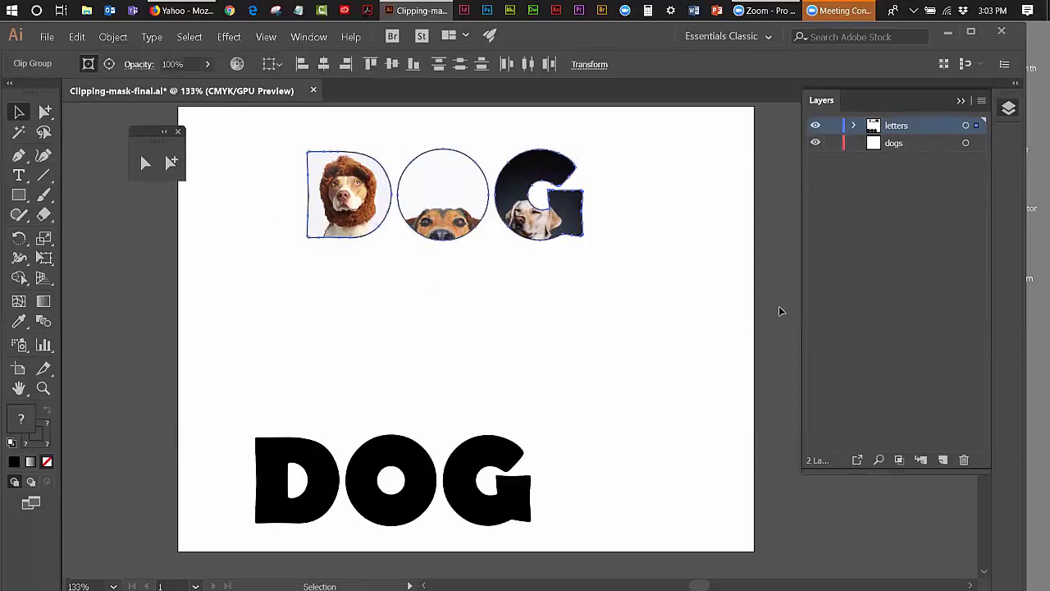
click(220, 37)
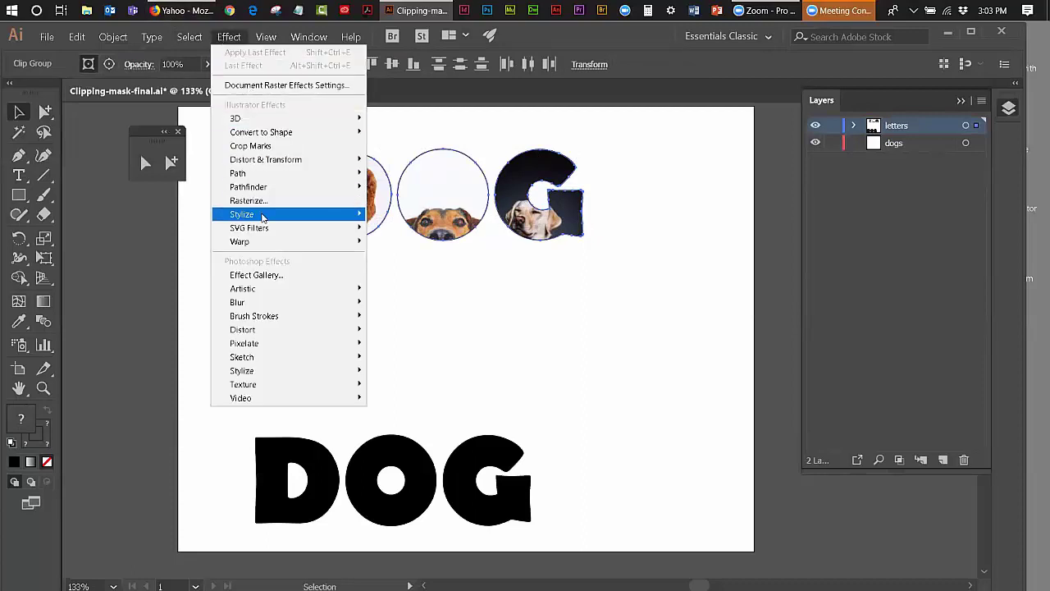
mouse_move(262, 220)
click(410, 214)
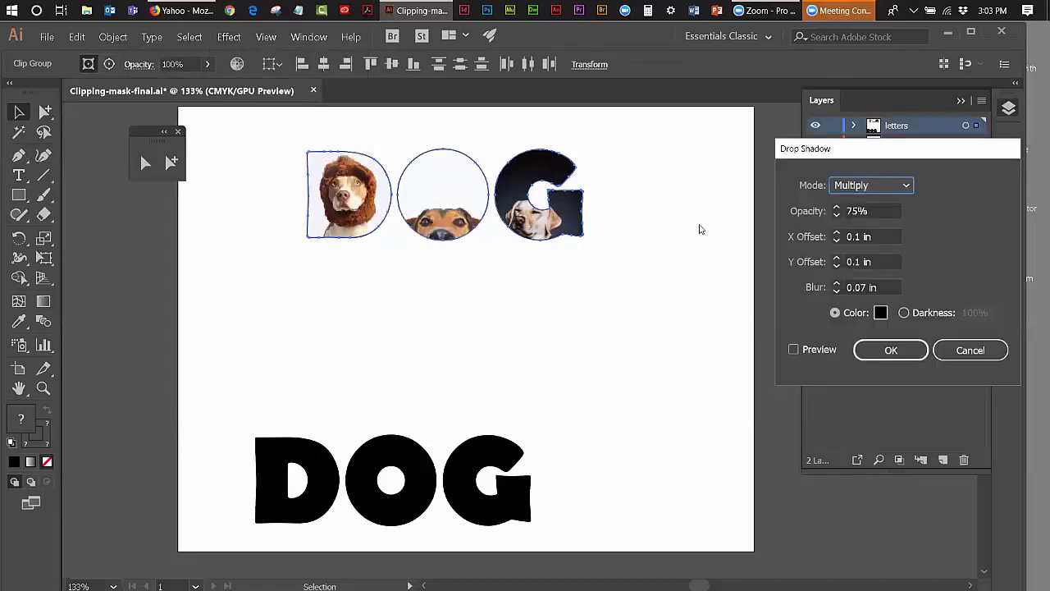
click(798, 353)
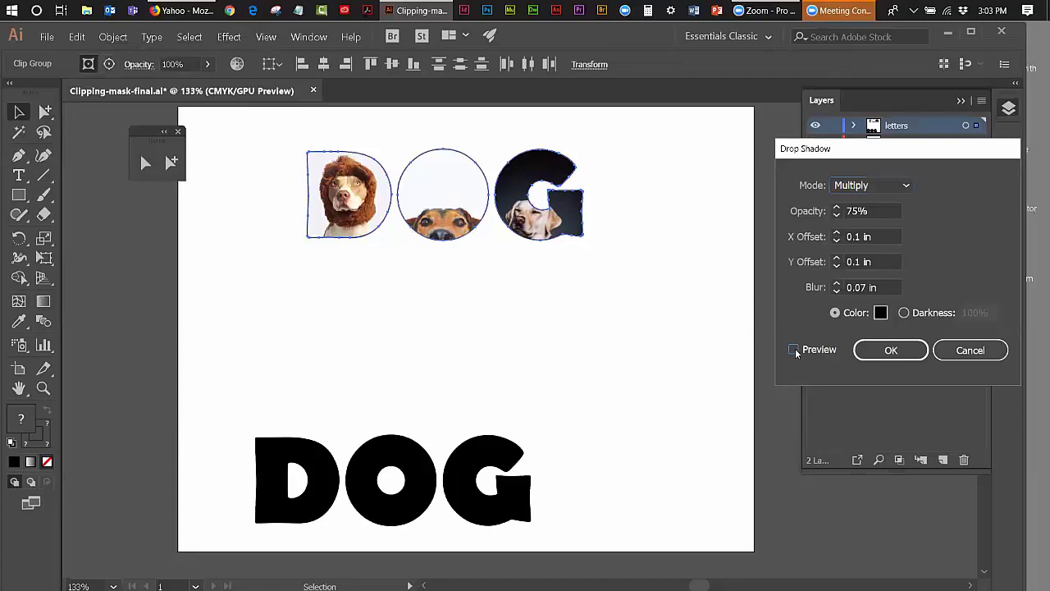
click(794, 351)
click(795, 350)
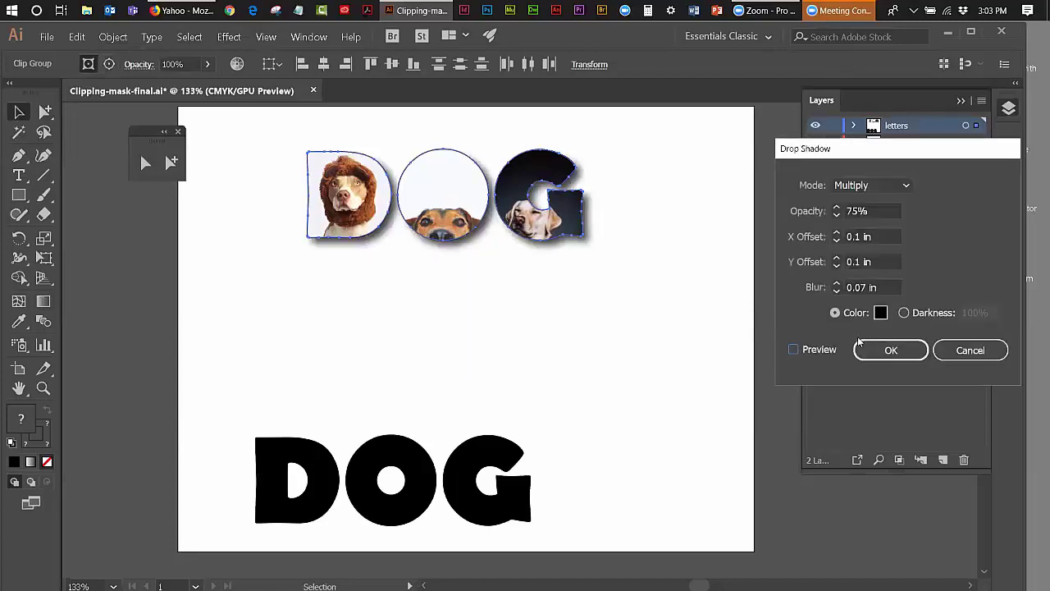
click(892, 353)
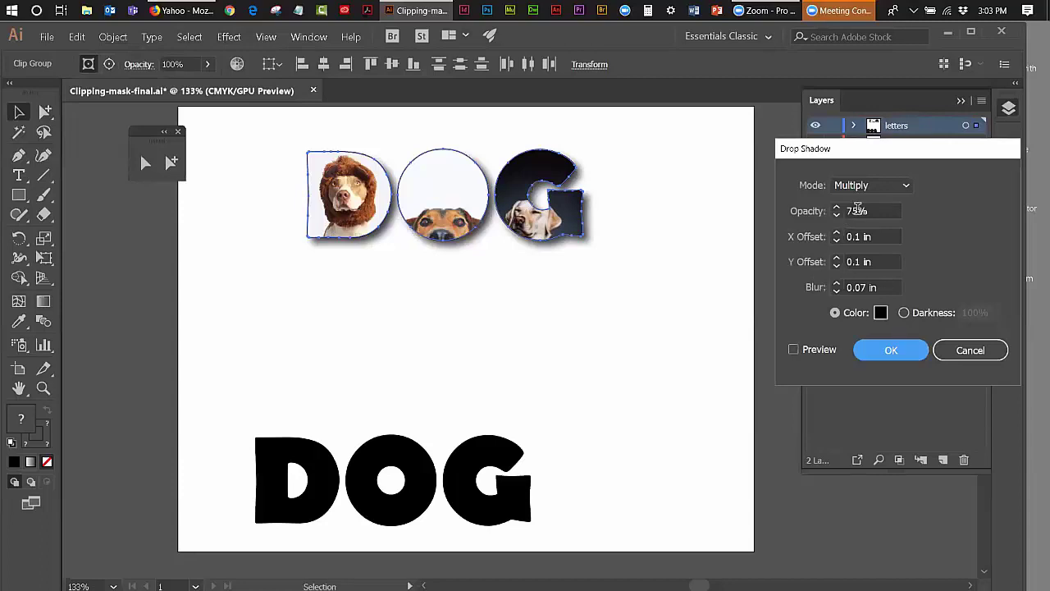
- Set the drop shadow to 50% opacity and 0 in blur, preview it, apply it to the photo-filled letters, and deselect them
drag(858, 210, 840, 210)
text(50)
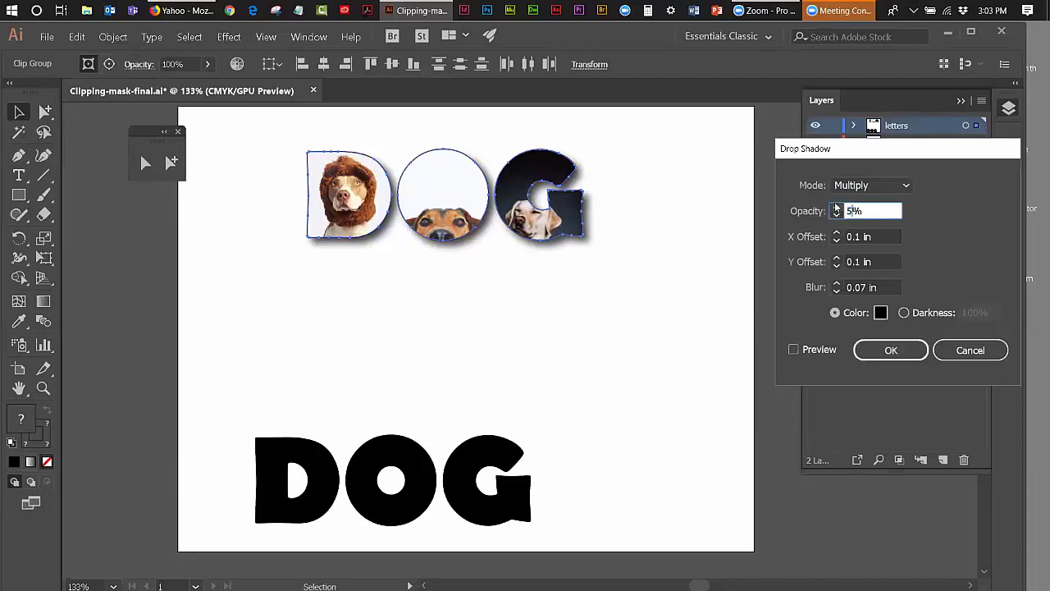
click(836, 291)
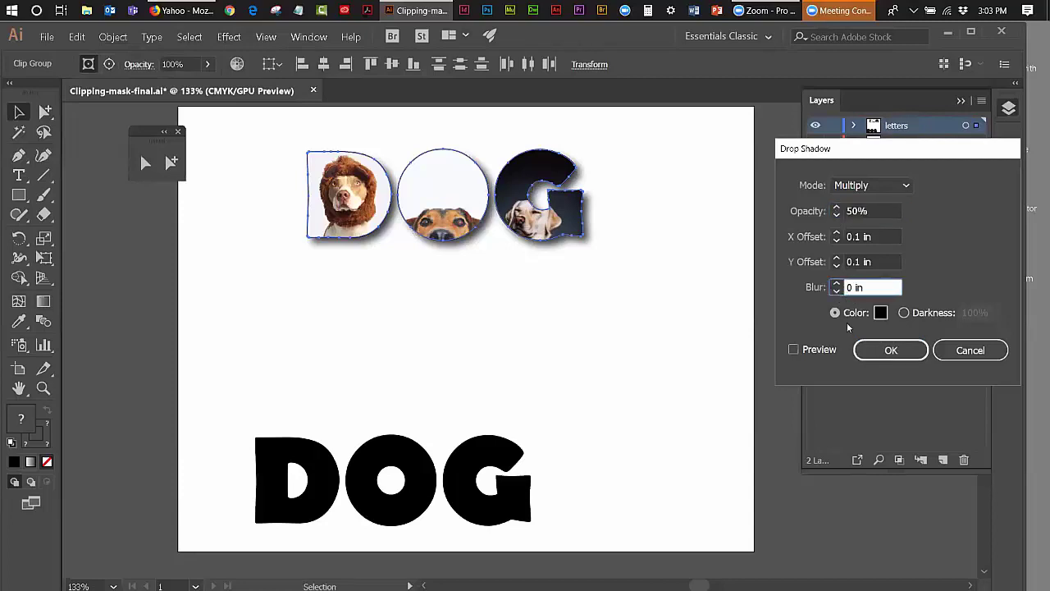
click(793, 349)
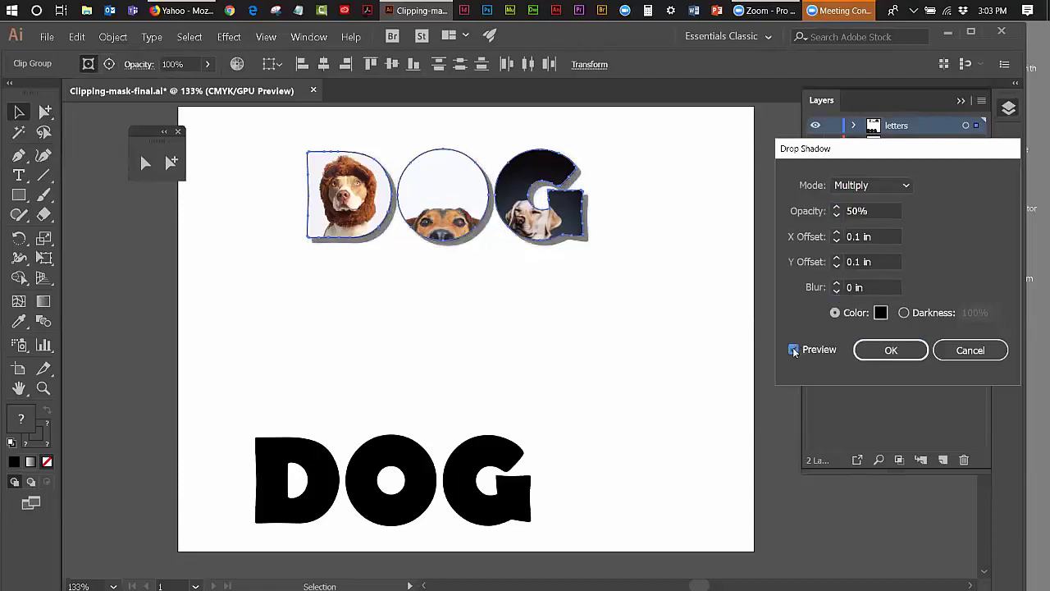
click(890, 350)
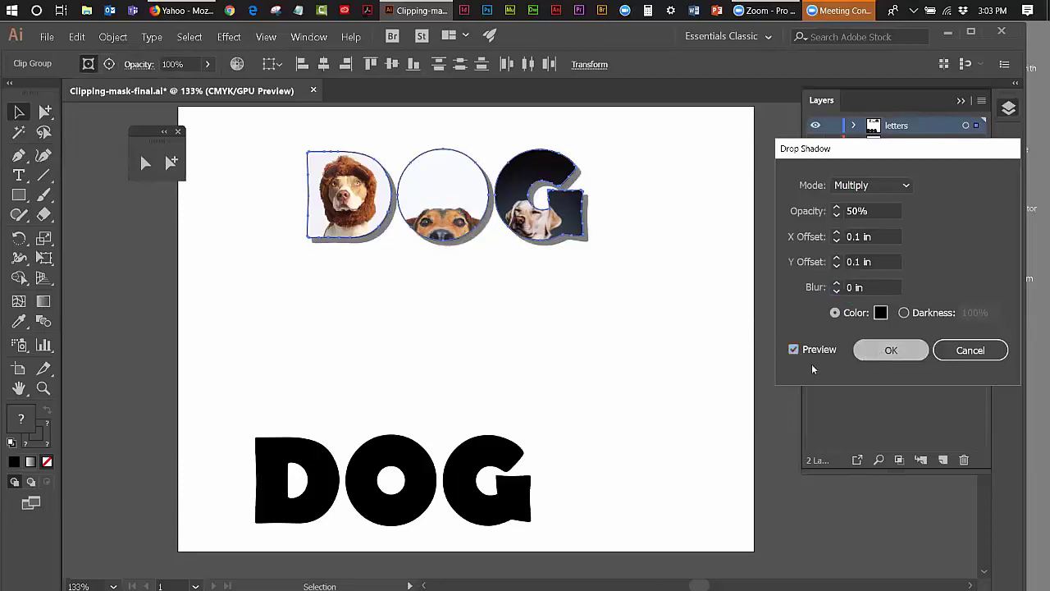
click(606, 361)
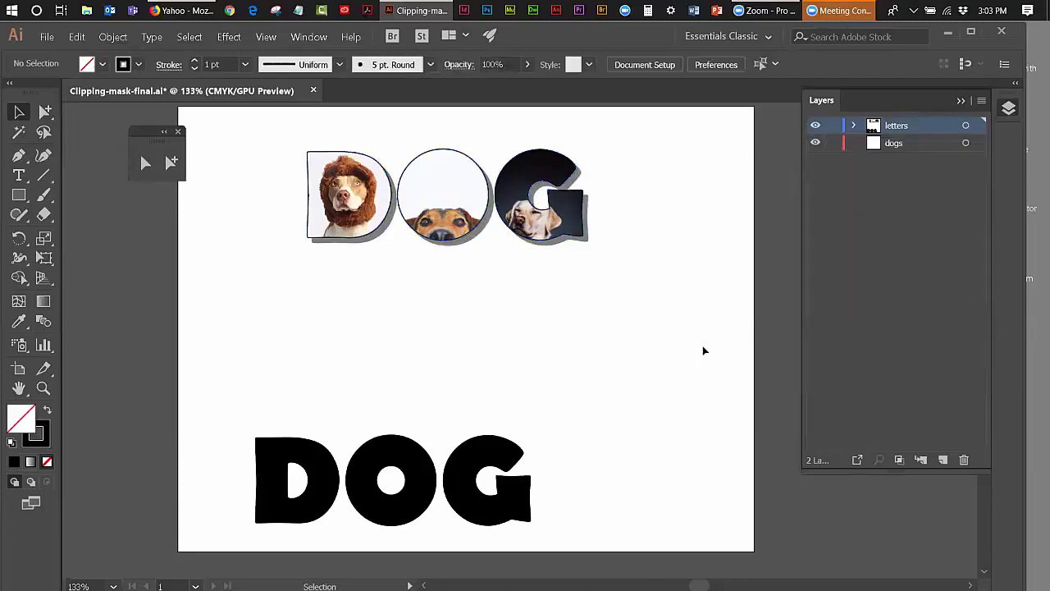